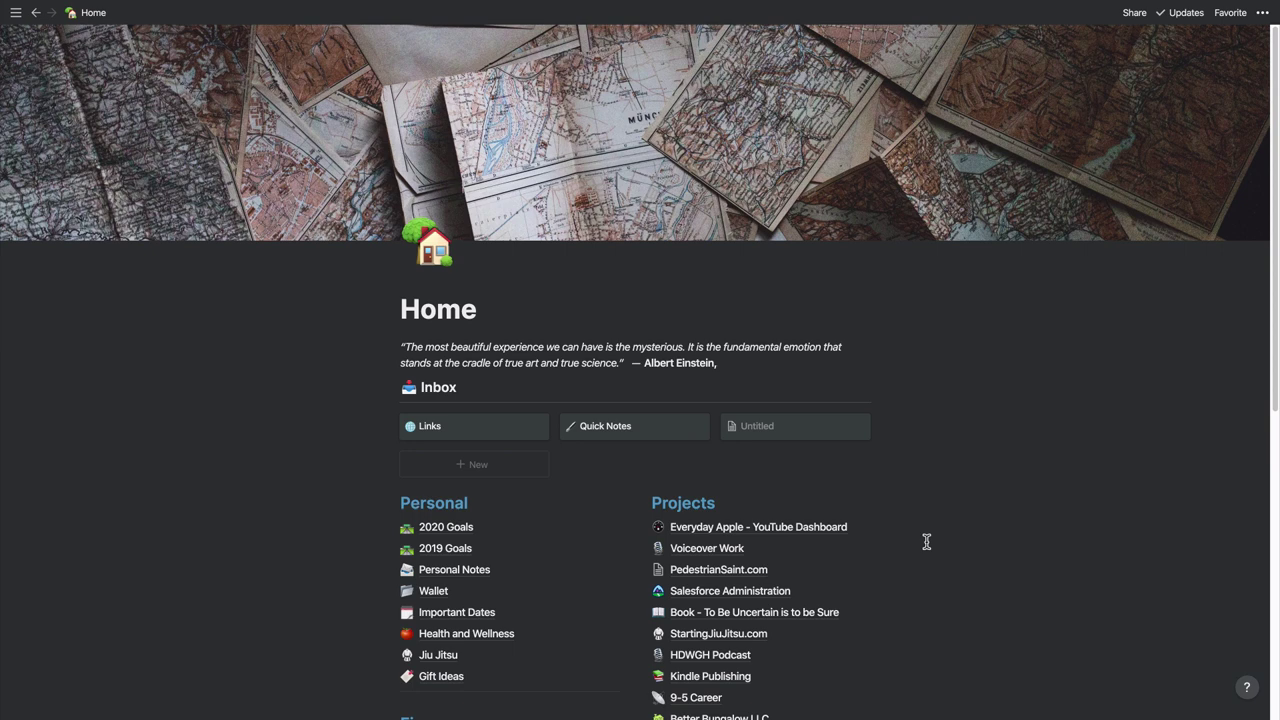
Delete the trailing comma after 'Albert Einstein' in the Home page quote
scroll(926, 541, down, 1)
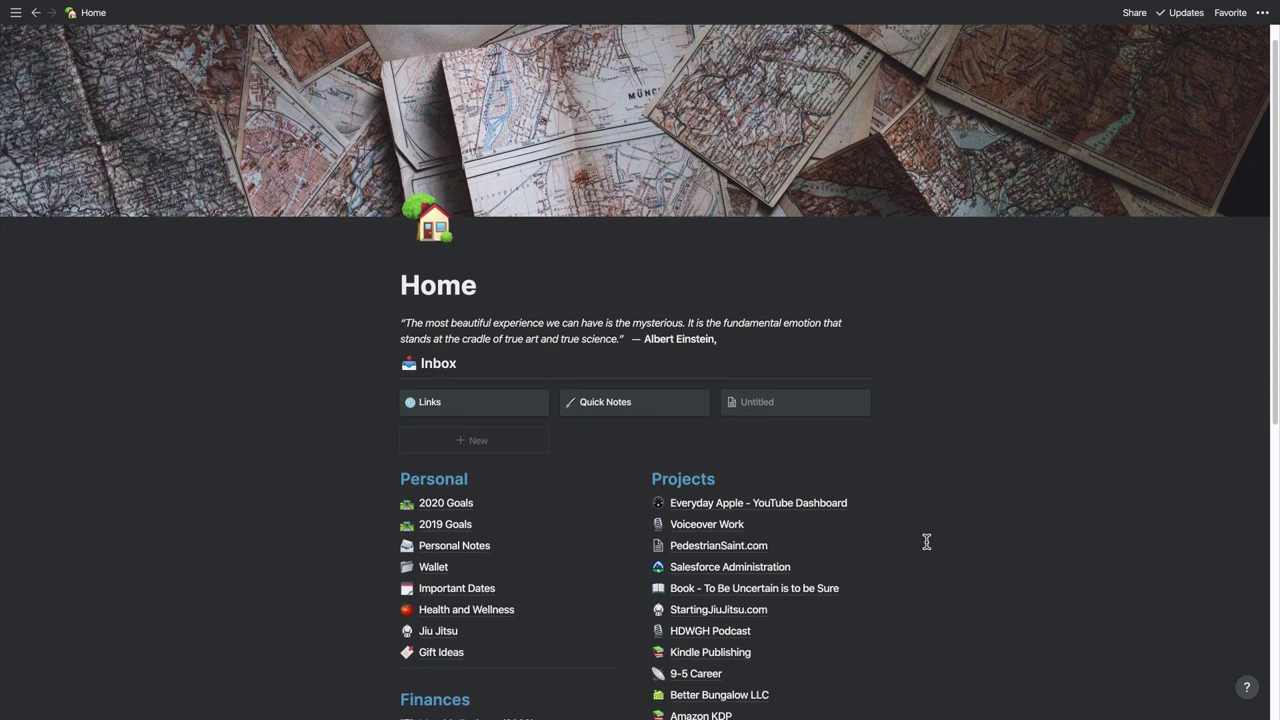
scroll(926, 541, down, 1)
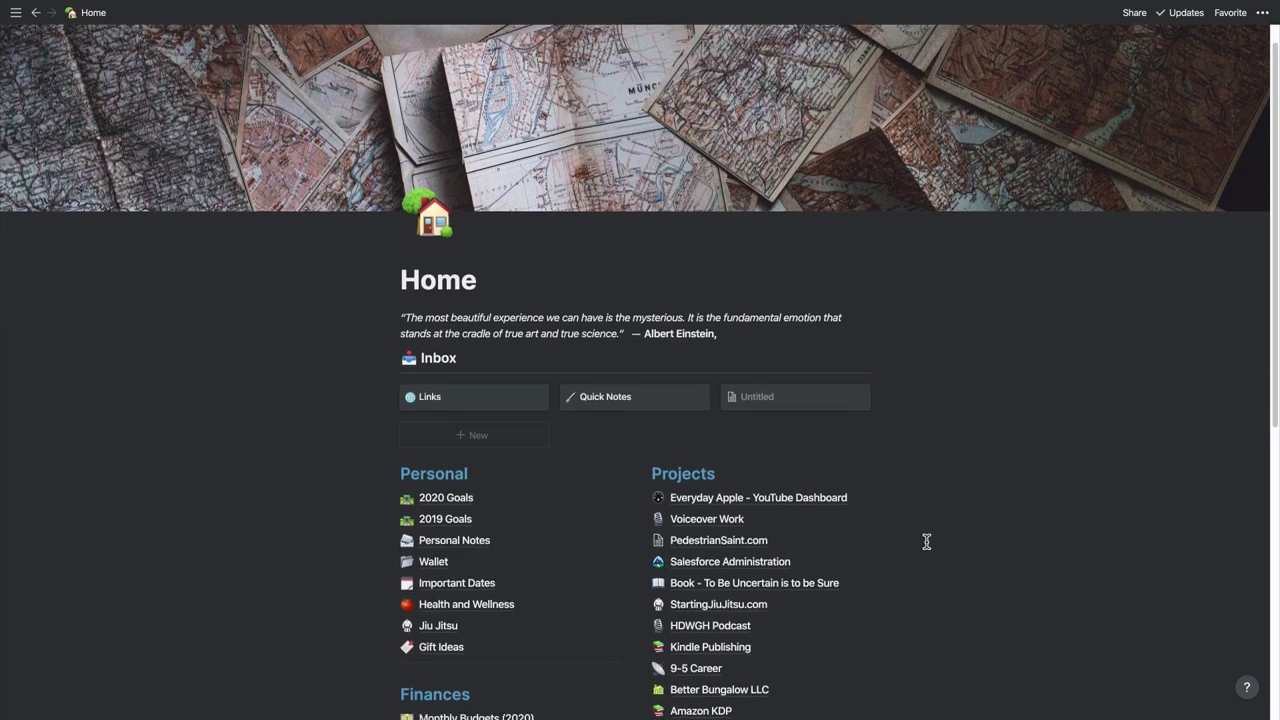
click(746, 338)
key(BackSpace)
scroll(975, 585, down, 3)
scroll(975, 585, down, 2)
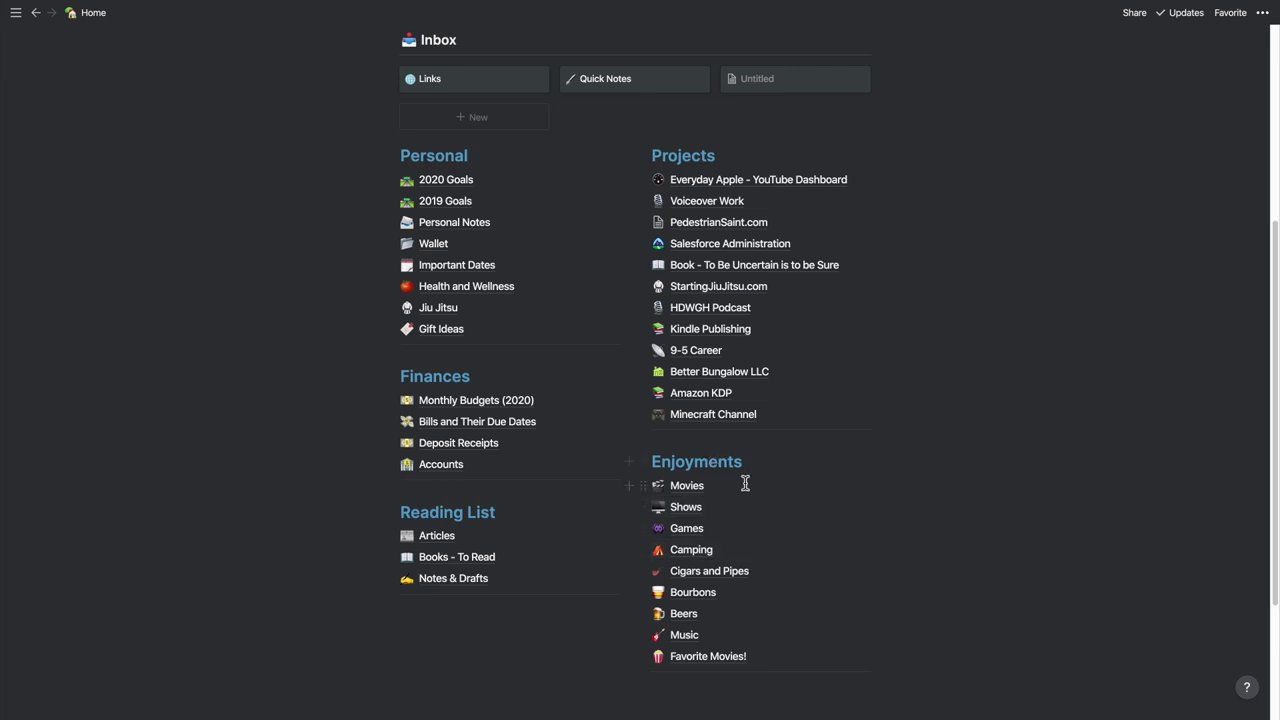
scroll(746, 480, down, 1)
scroll(745, 484, down, 1)
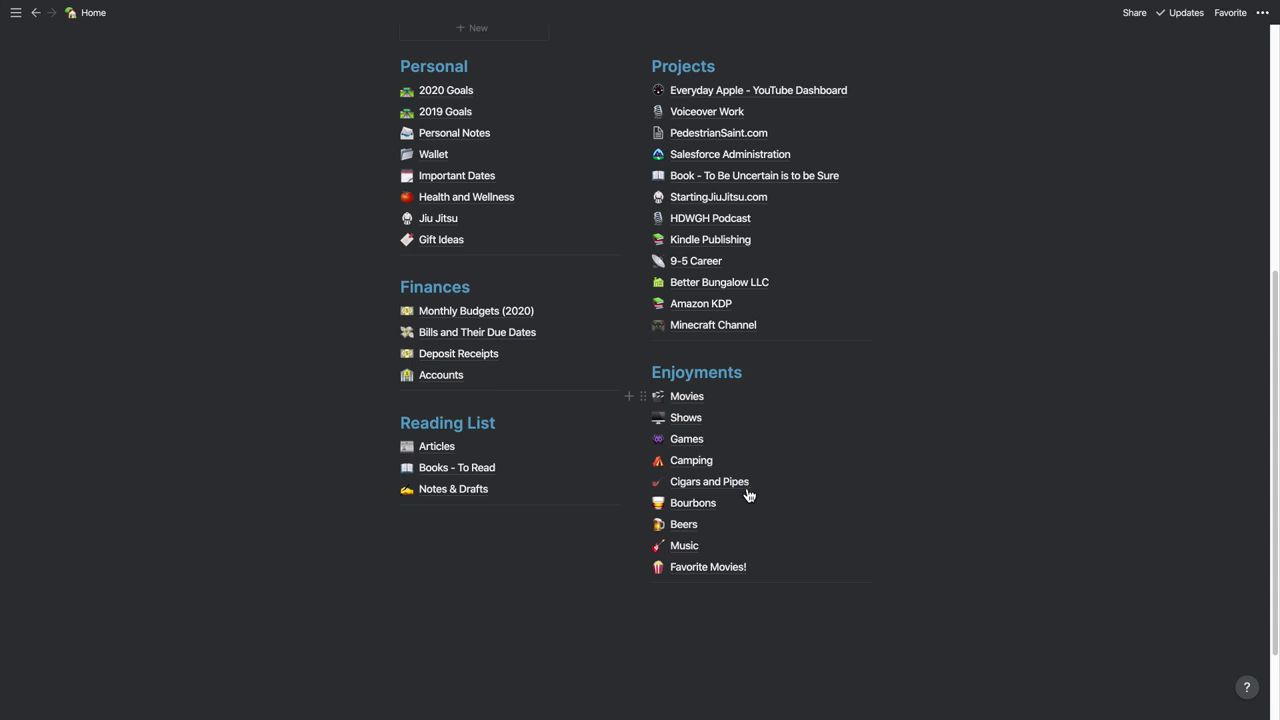
Visit the Bourbons page, return Home, then open Movies under Enjoyments
click(692, 506)
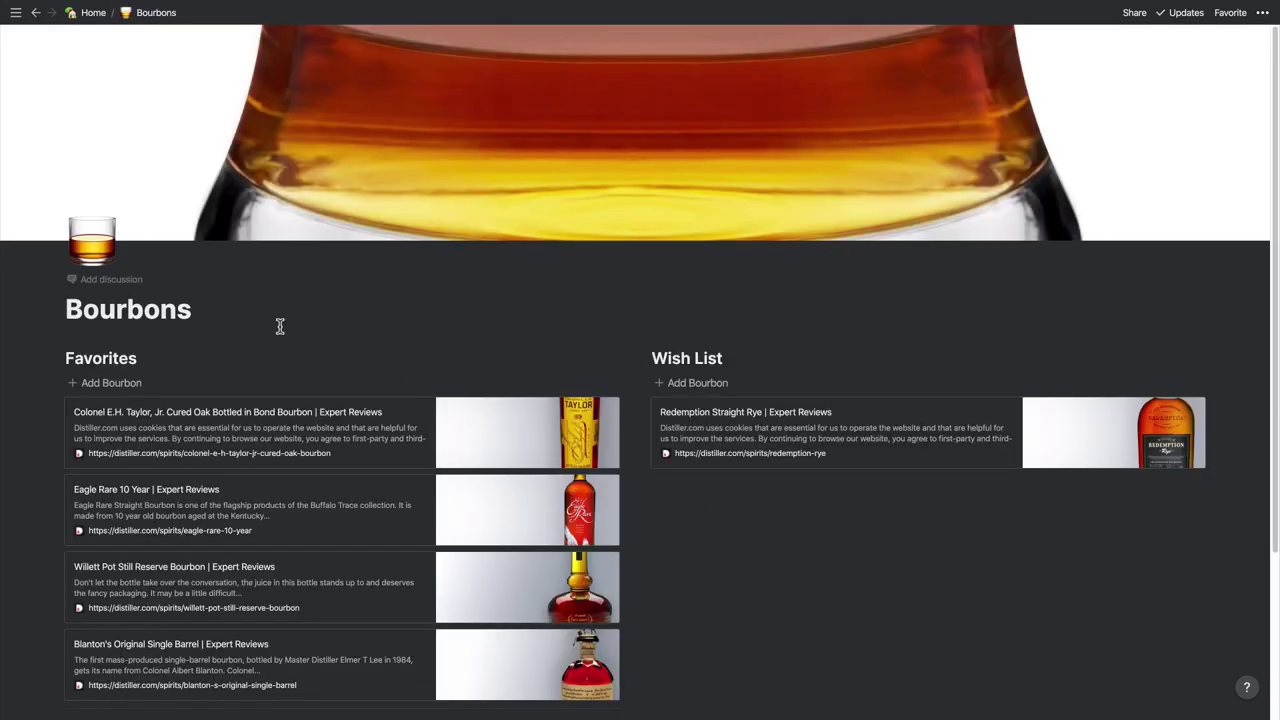
mouse_move(137, 160)
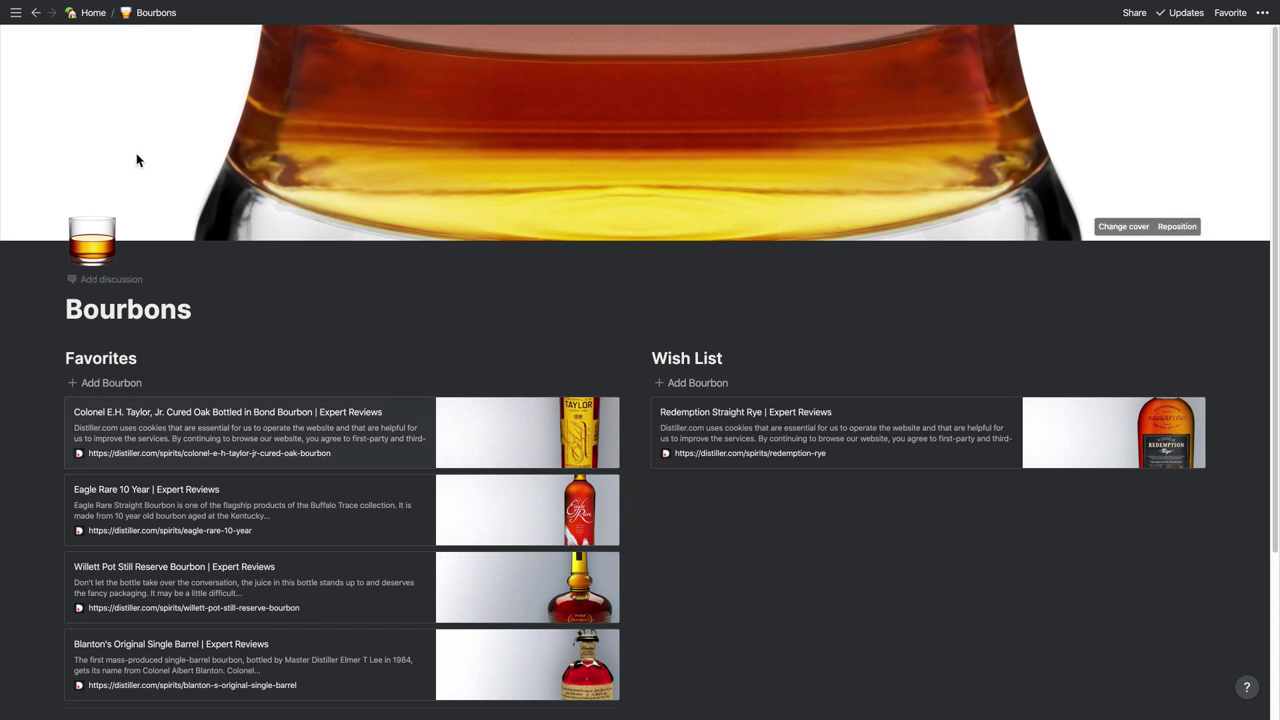
click(37, 14)
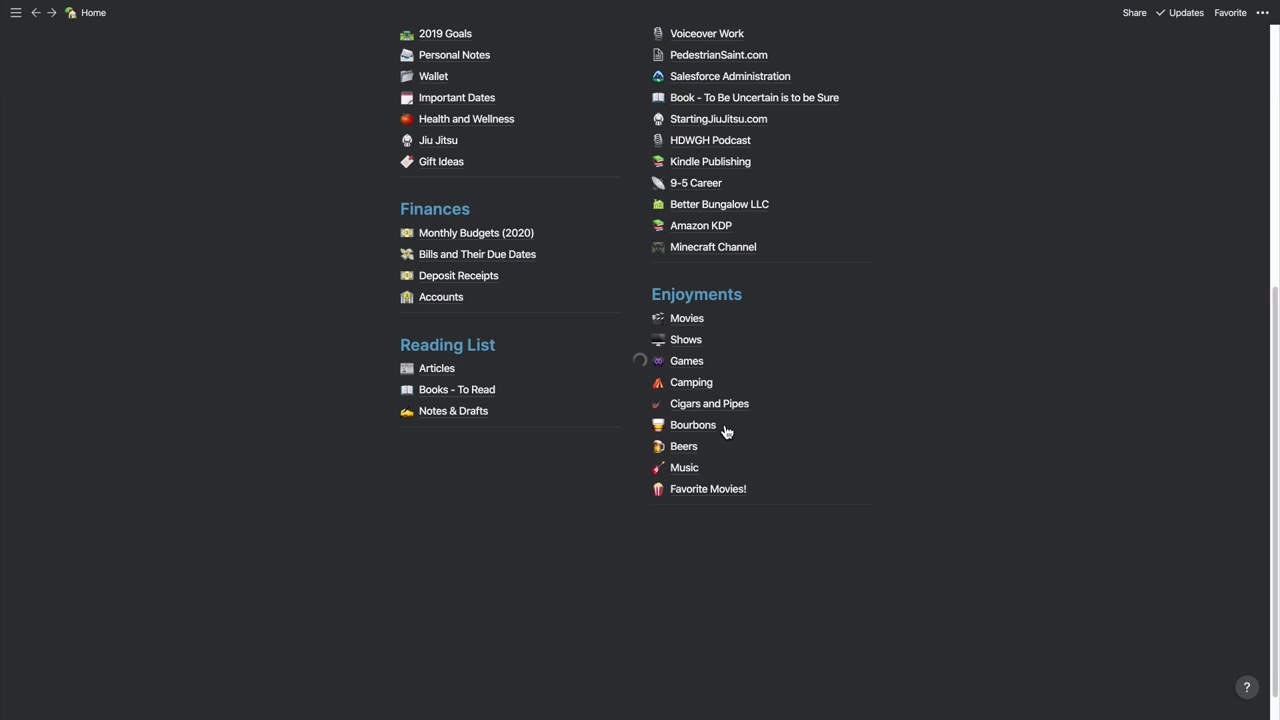
click(695, 324)
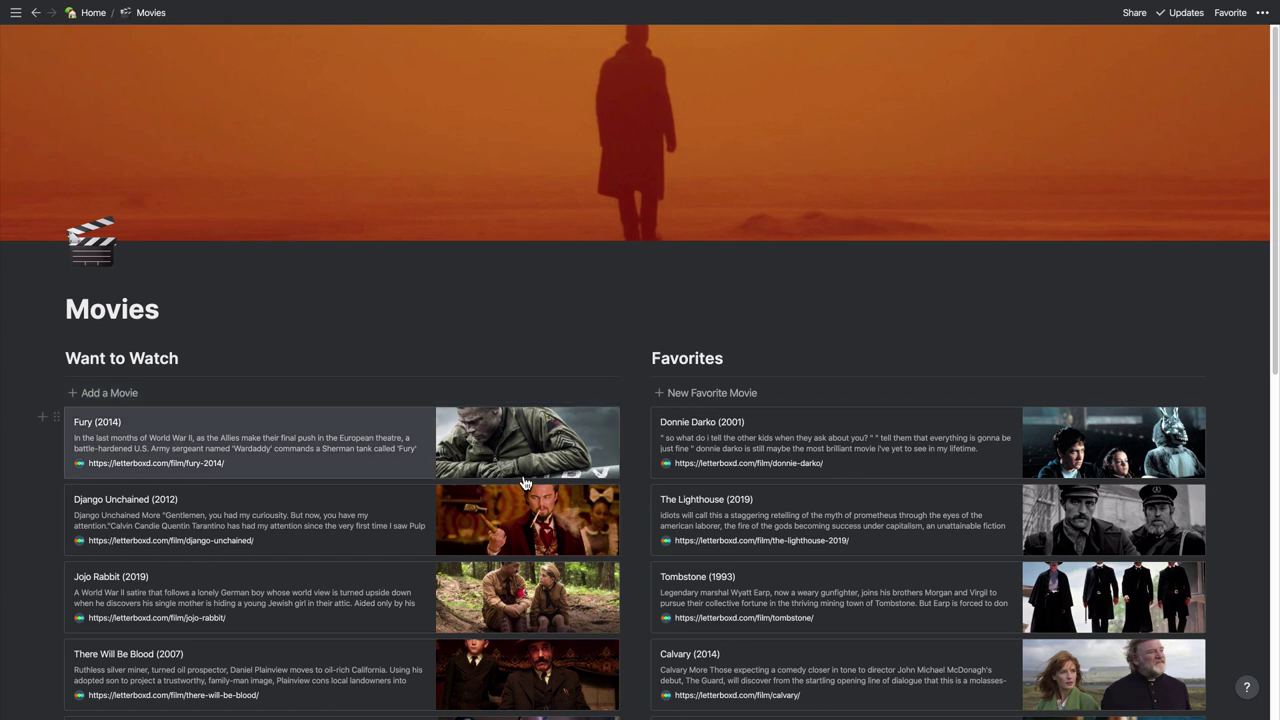
Return Home and open the Favorite Movies! page
click(94, 13)
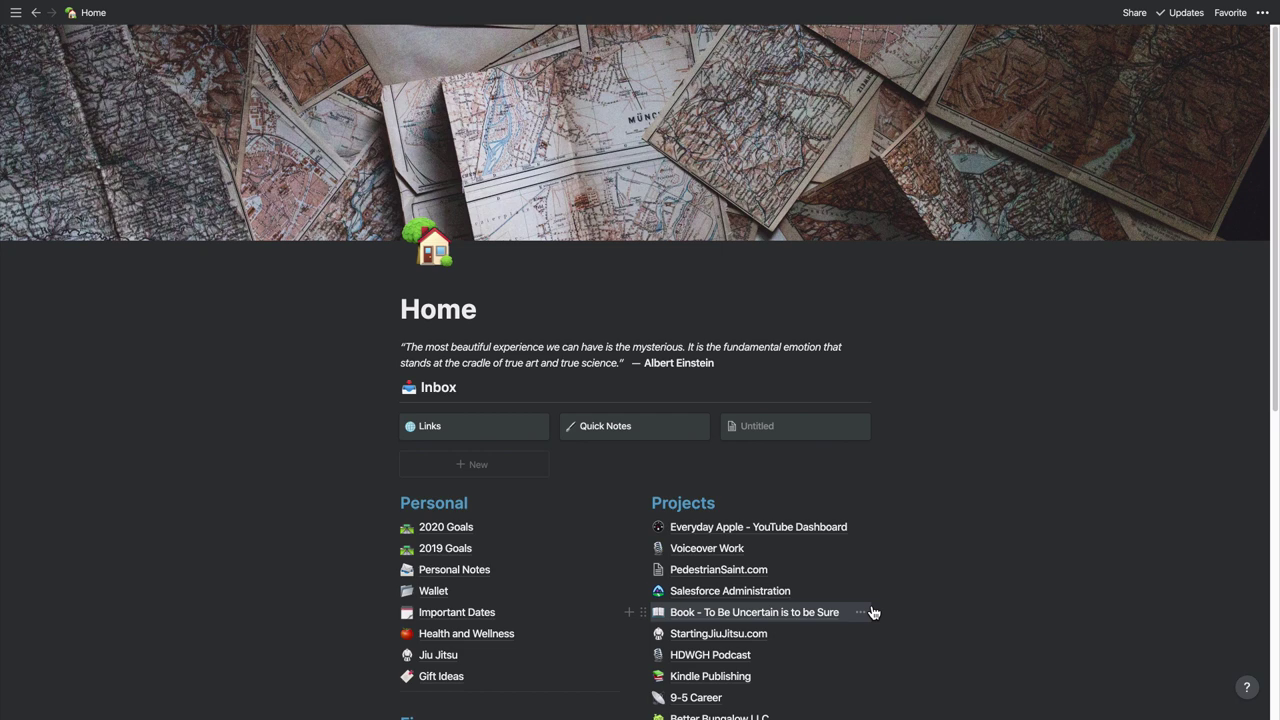
scroll(871, 610, down, 5)
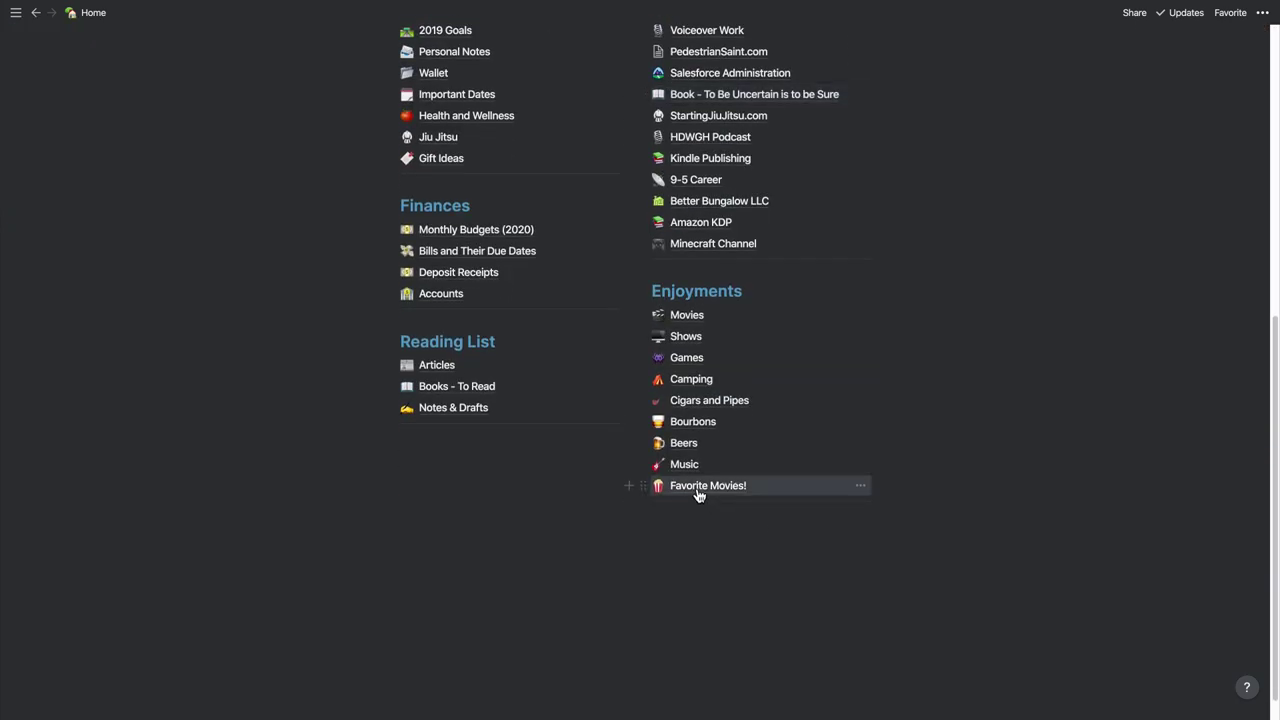
click(698, 488)
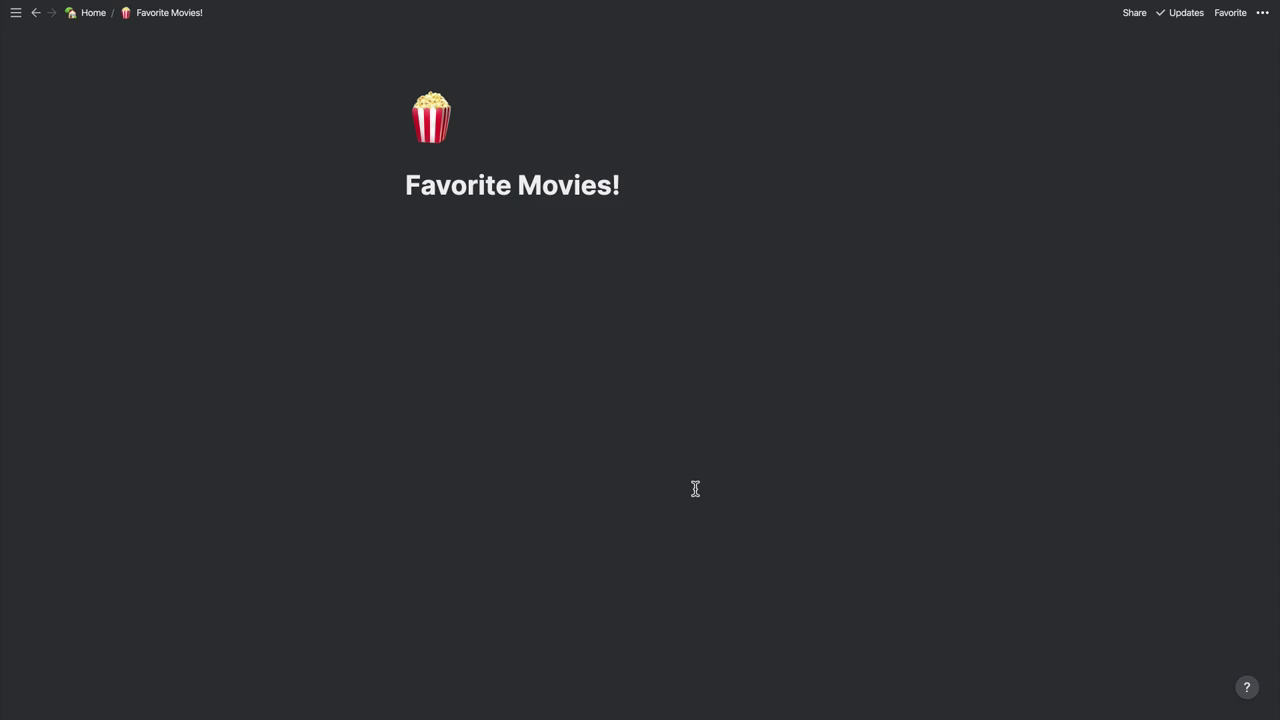
Set the cover to the black-and-white film projector photo from an Unsplash 'movies' search
mouse_move(629, 108)
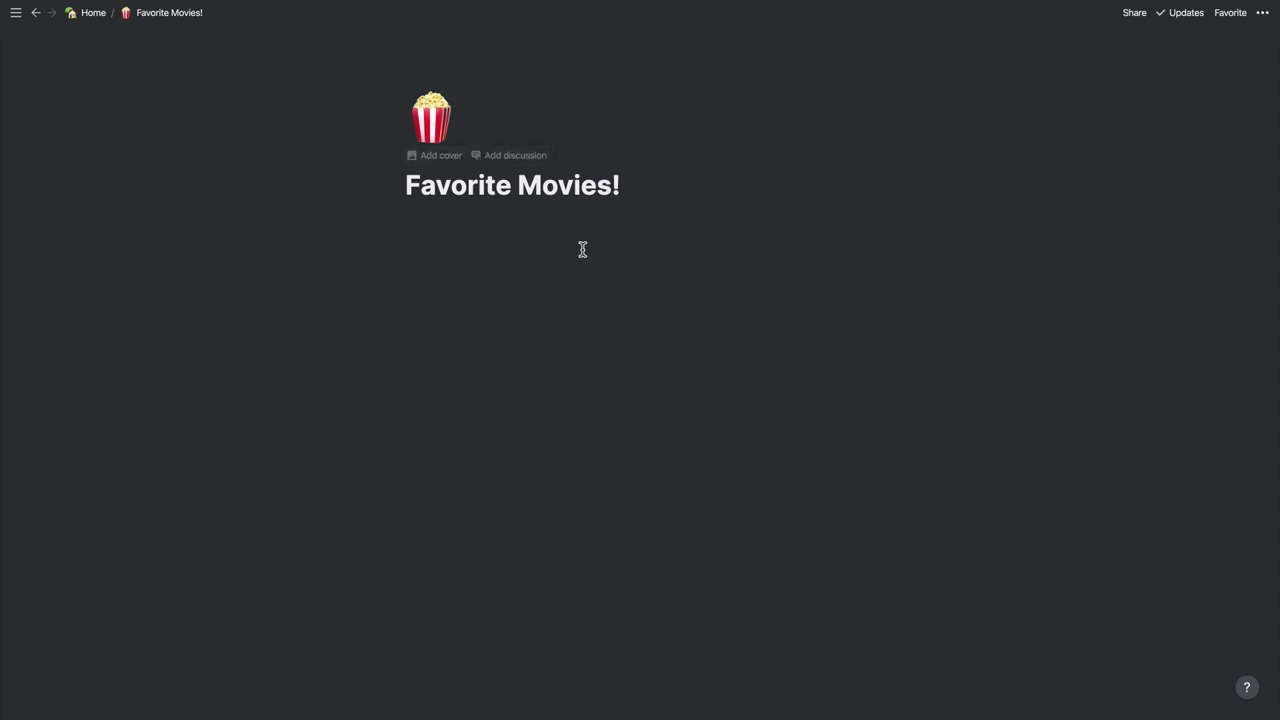
click(441, 157)
click(791, 226)
click(760, 252)
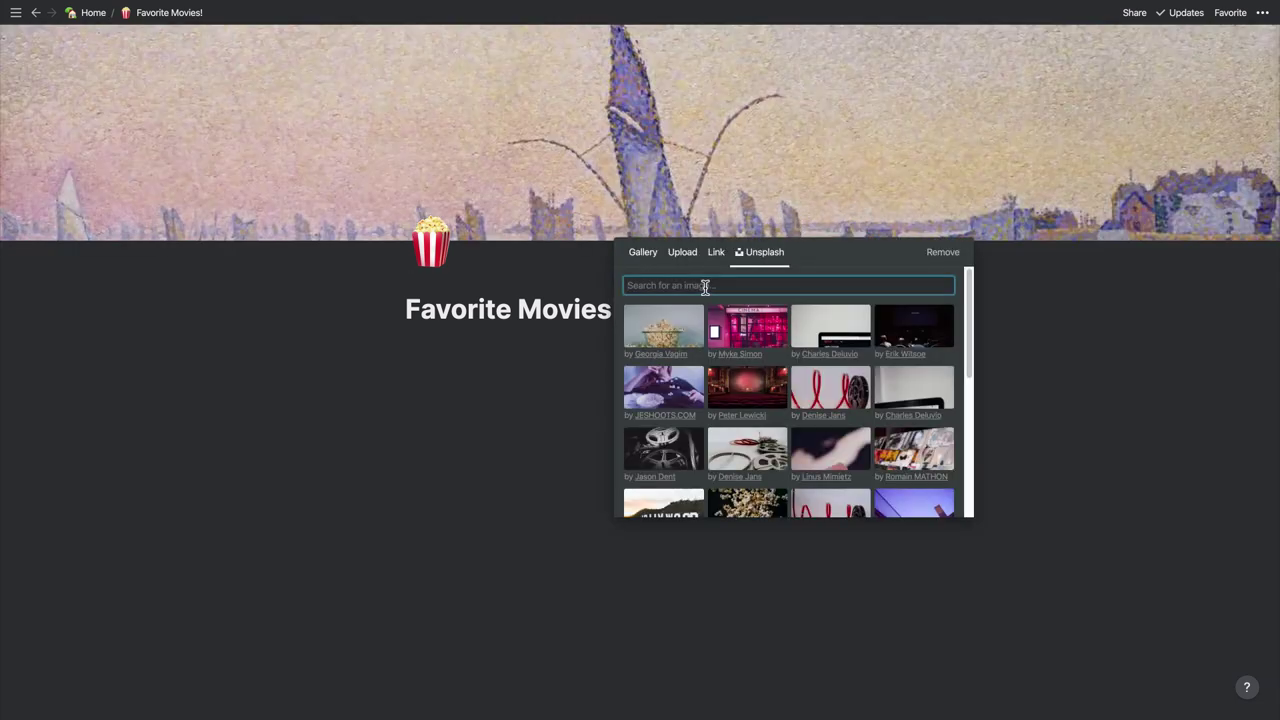
text(movies)
click(938, 308)
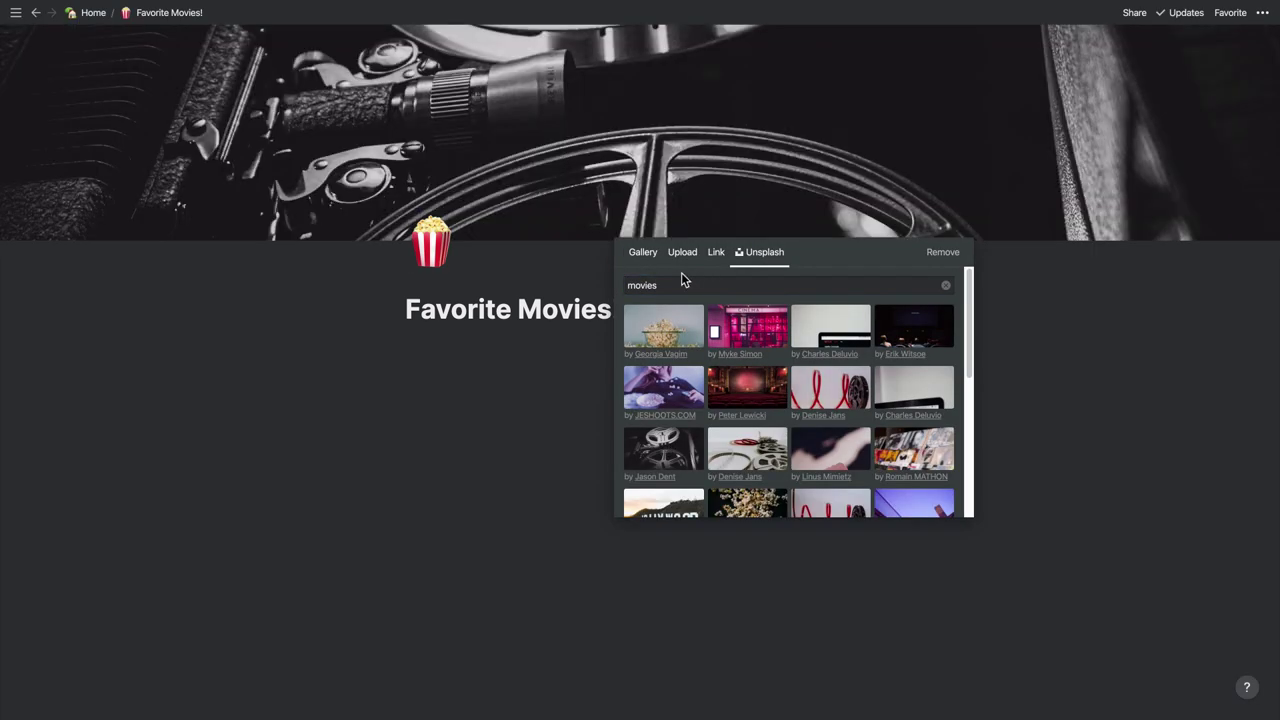
click(577, 261)
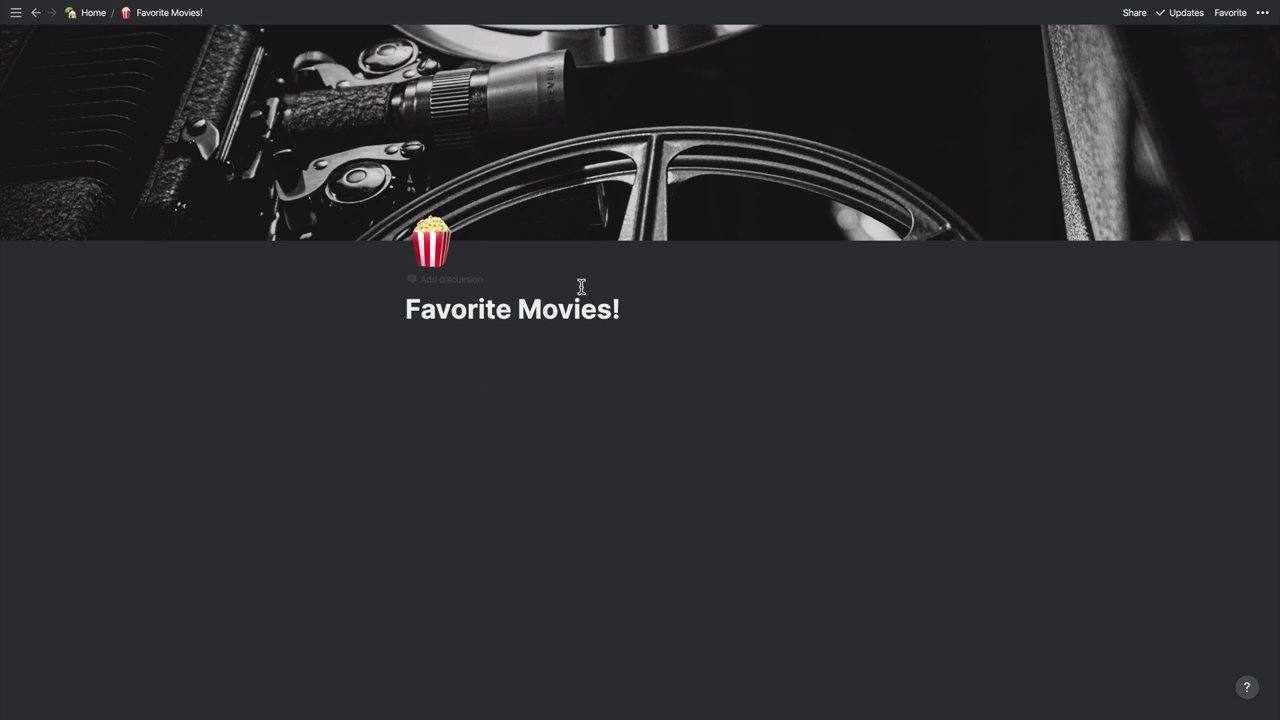
Insert a Web bookmark block via the 'web' block search, leaving its URL empty
click(386, 352)
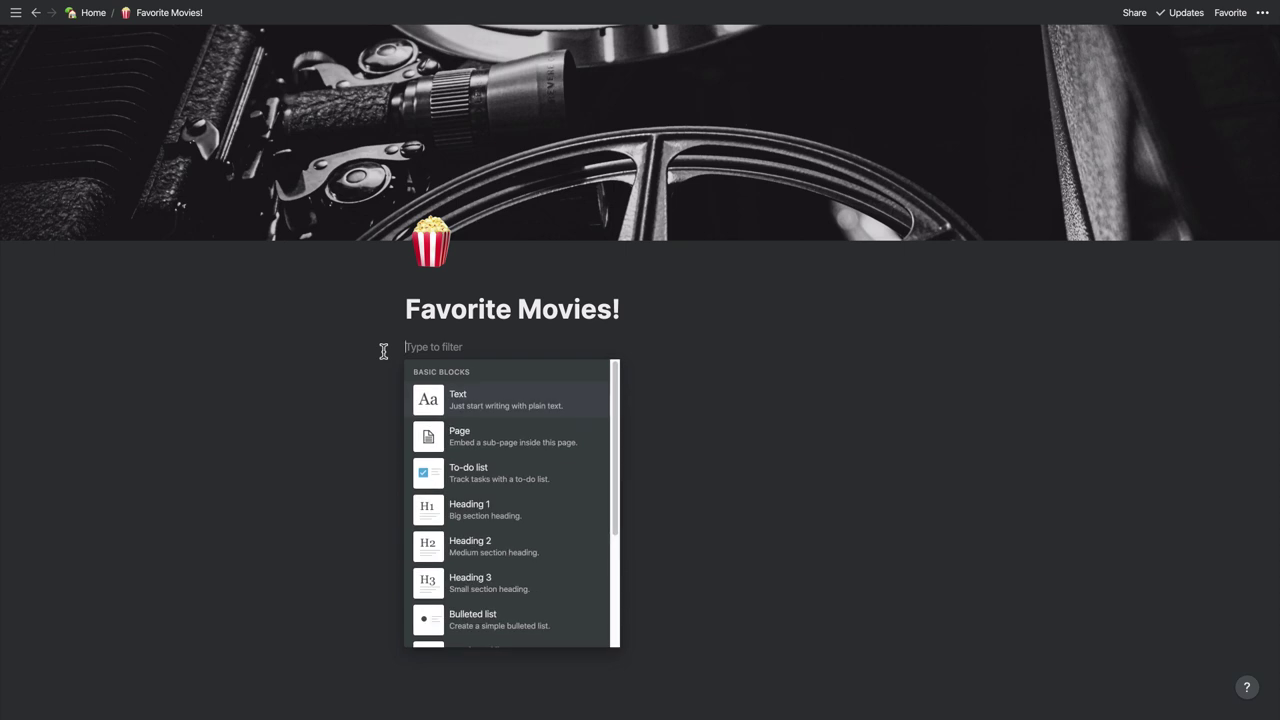
text(web)
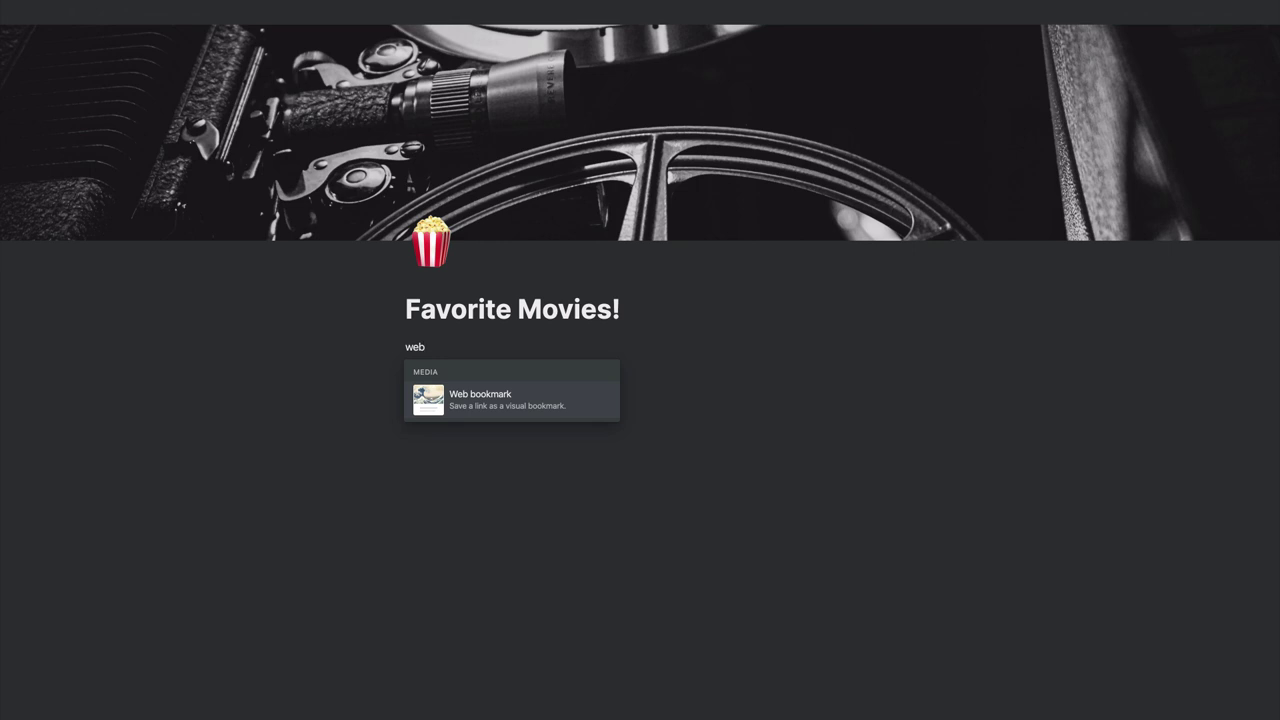
key(Return)
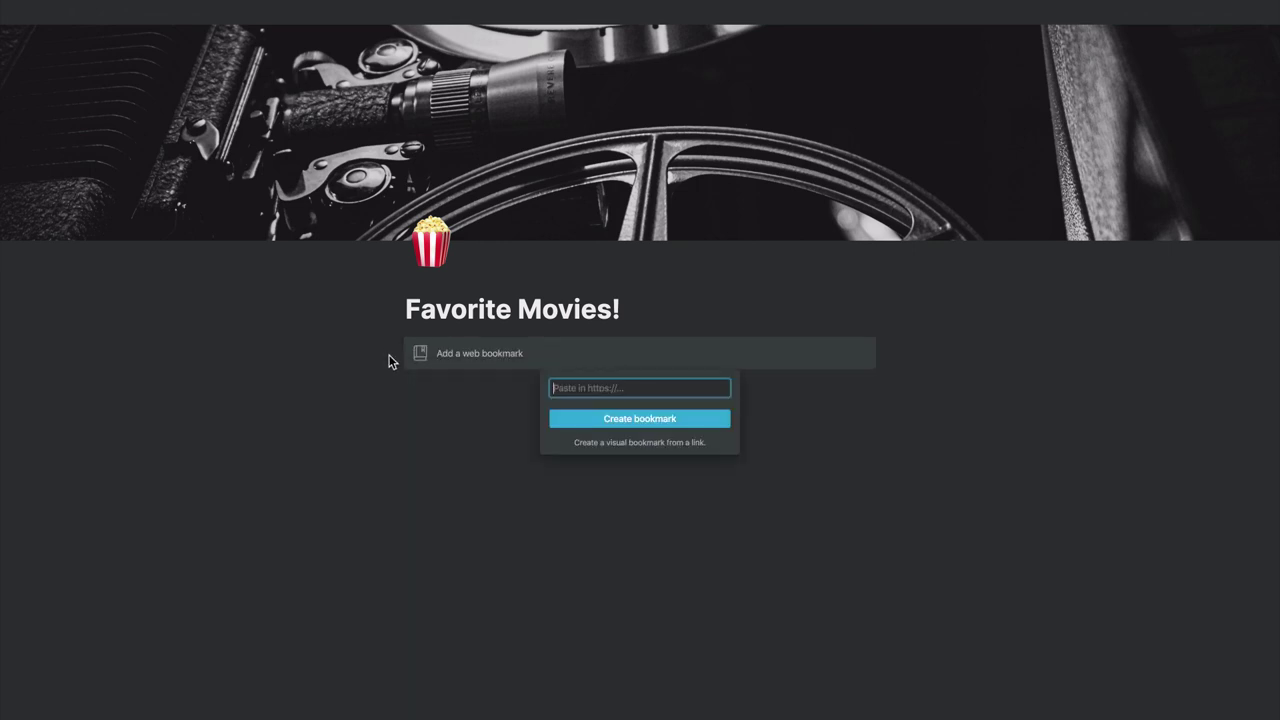
click(466, 477)
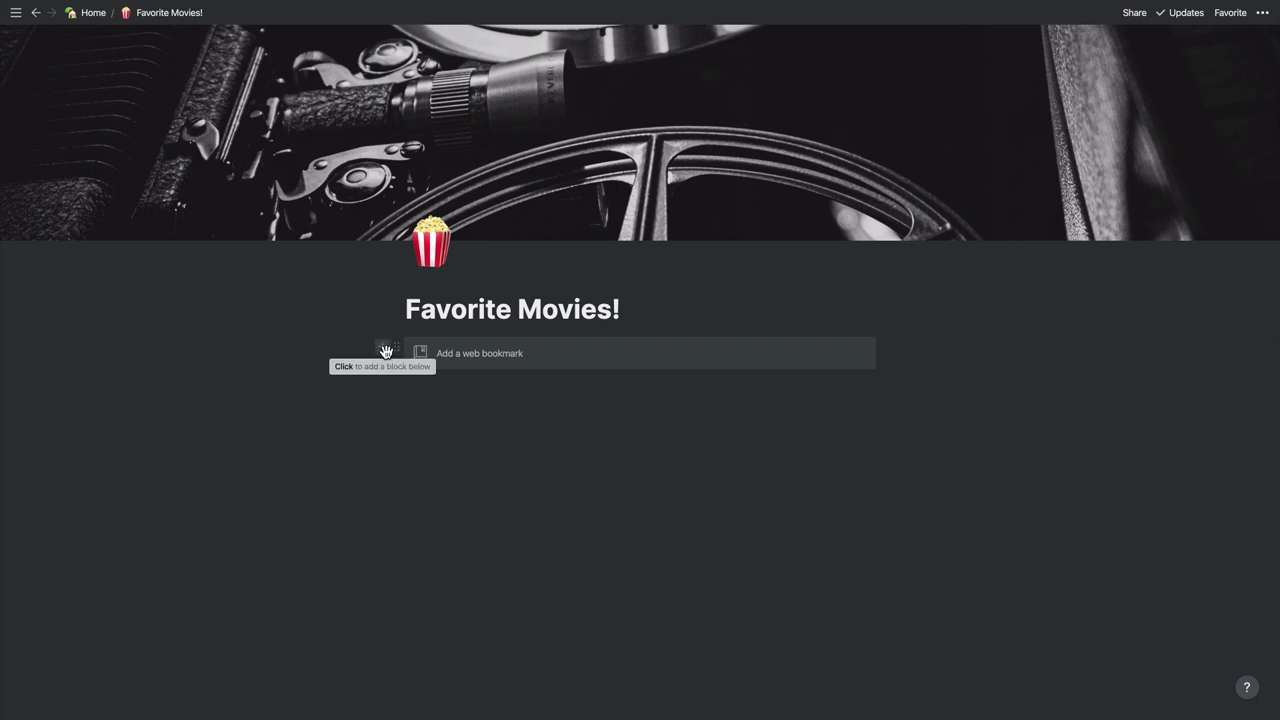
Add a Template button block below the bookmark by filtering the block menu with 'temp'
click(382, 348)
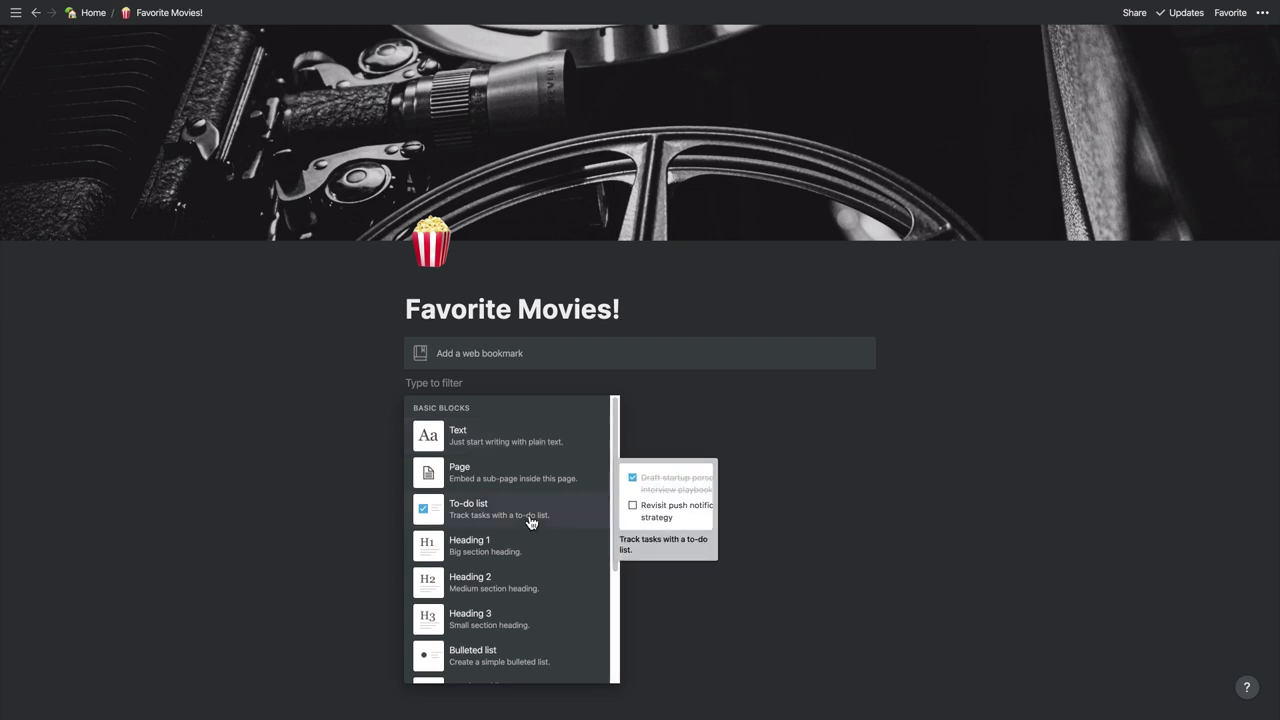
text(/temp)
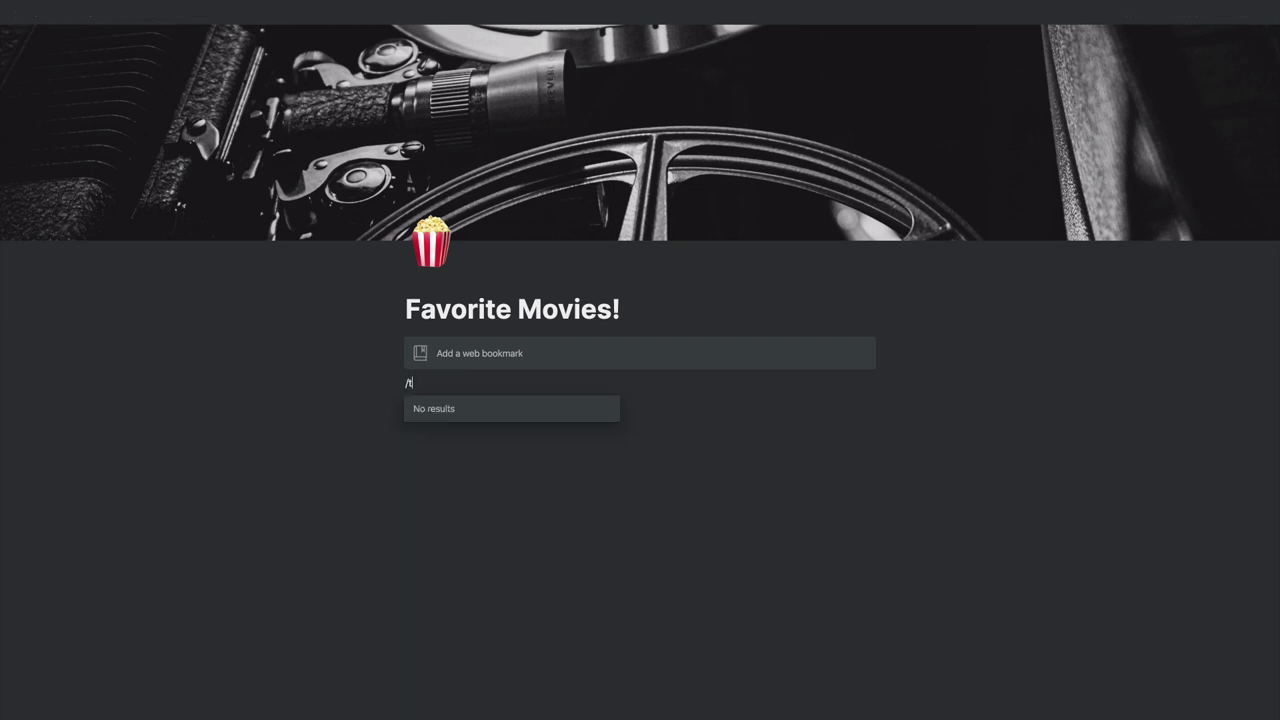
key(BackSpace)
key(BackSpace)
key(BackSpace)
key(BackSpace)
text(temp)
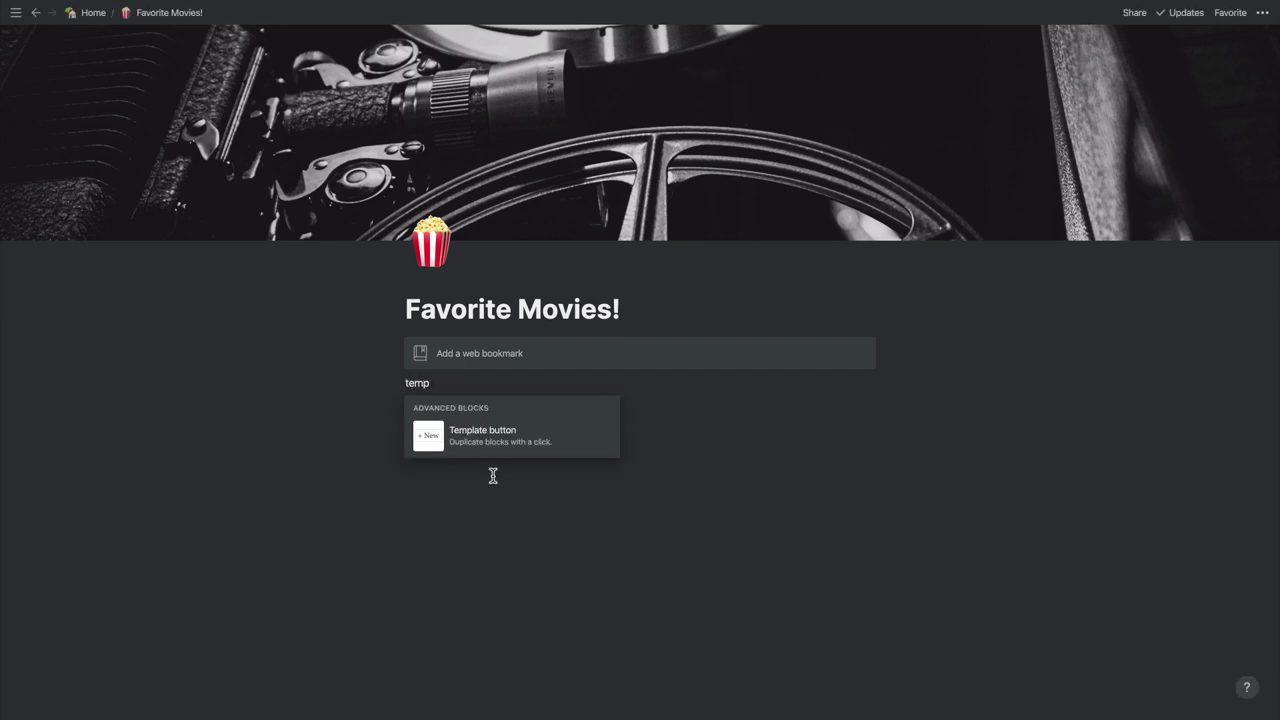
mouse_move(489, 446)
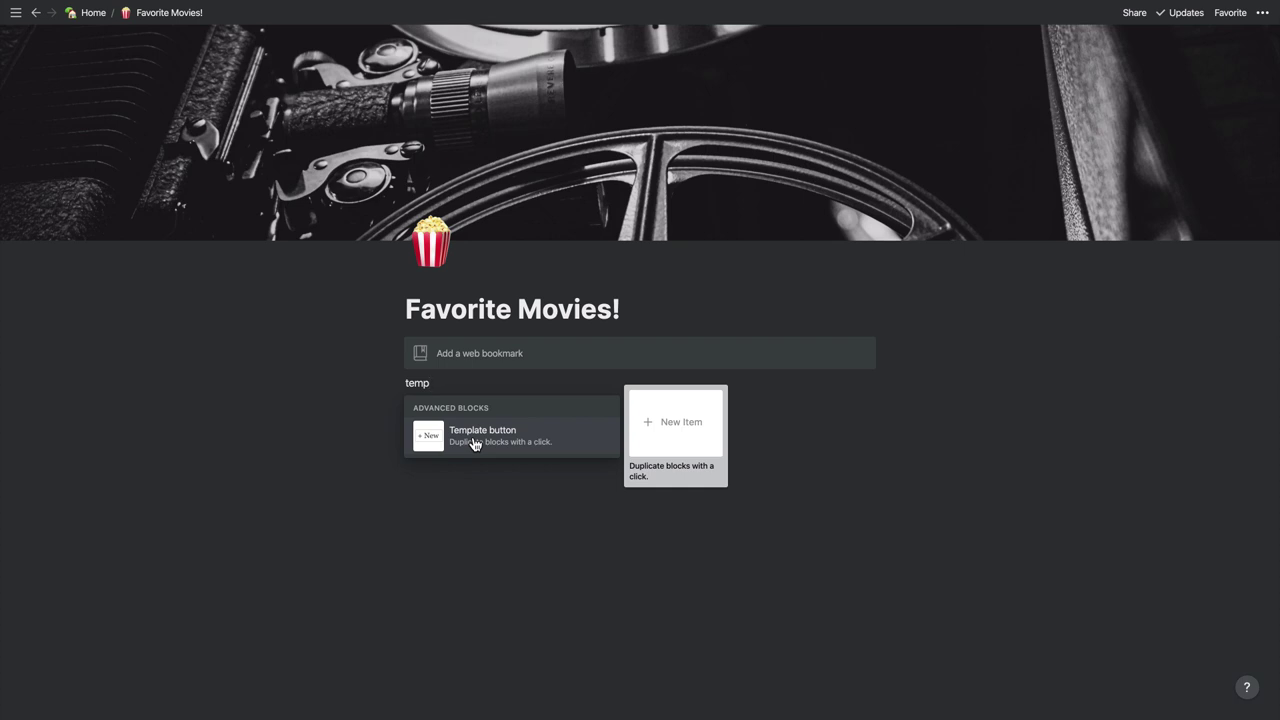
click(474, 437)
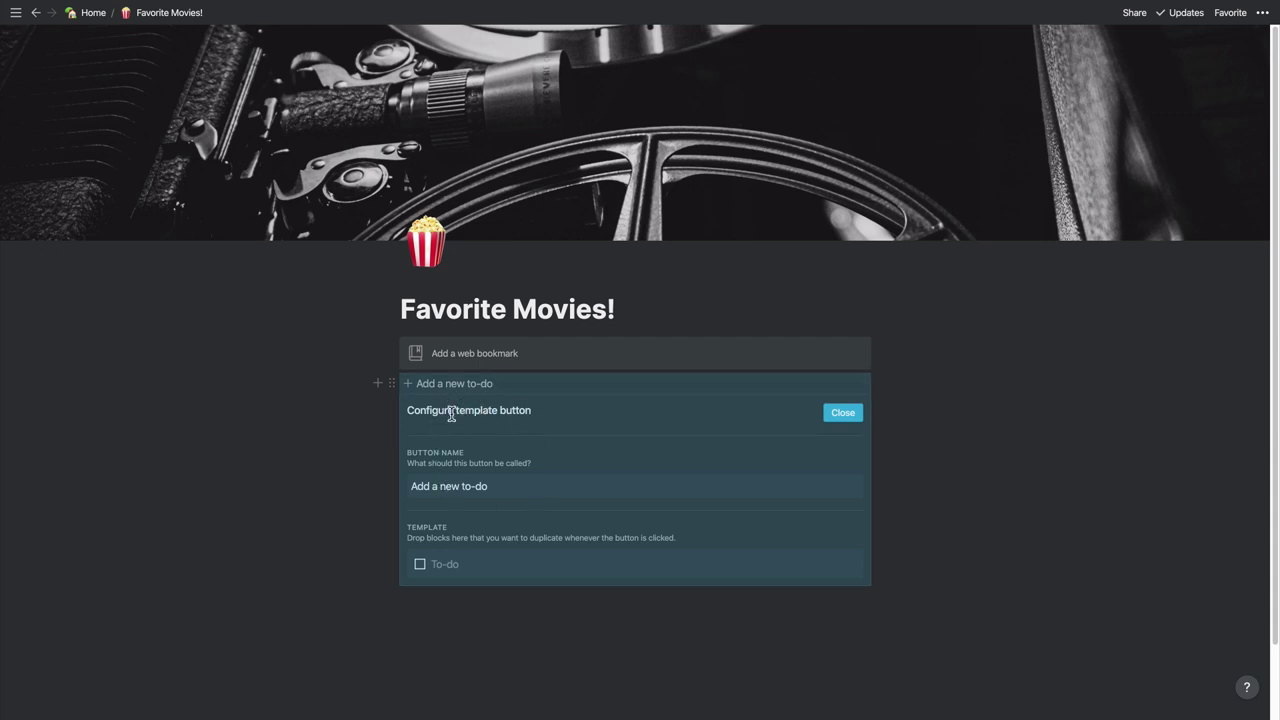
Rename the template button to 'Add a Favorite Movie'
click(443, 488)
triple_click(469, 491)
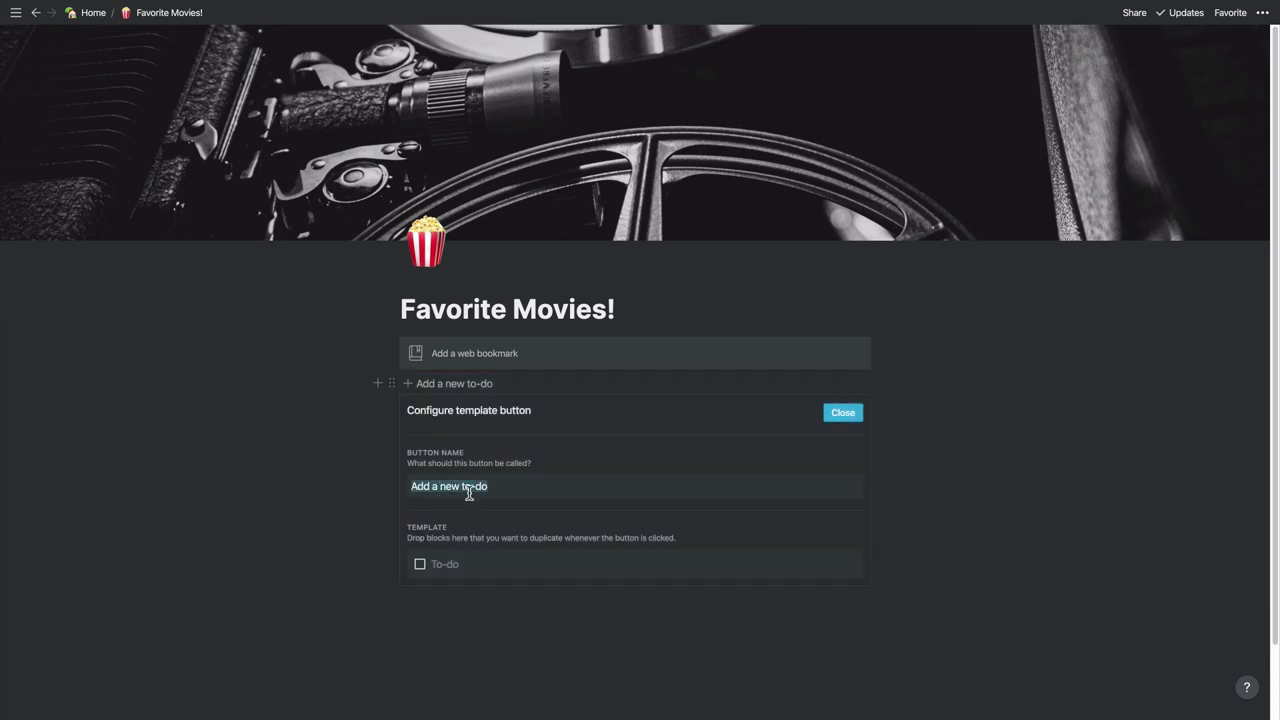
text(Add )
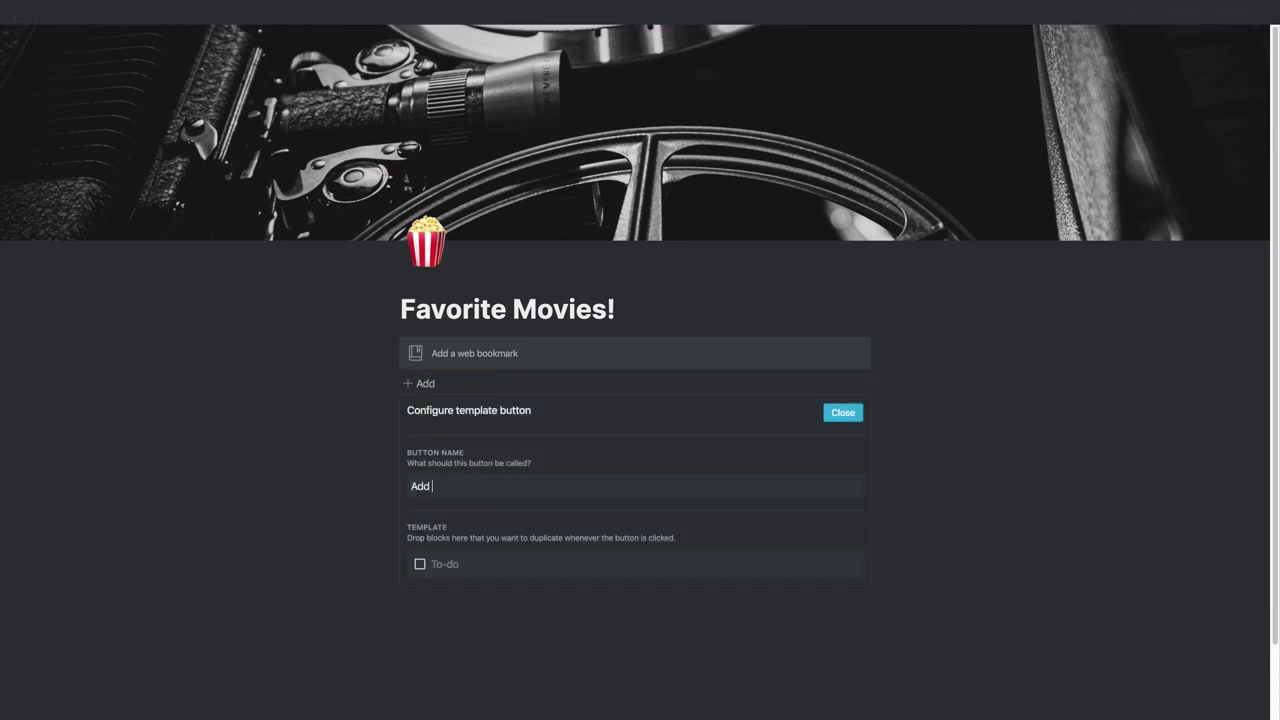
text(a Favorite Movie)
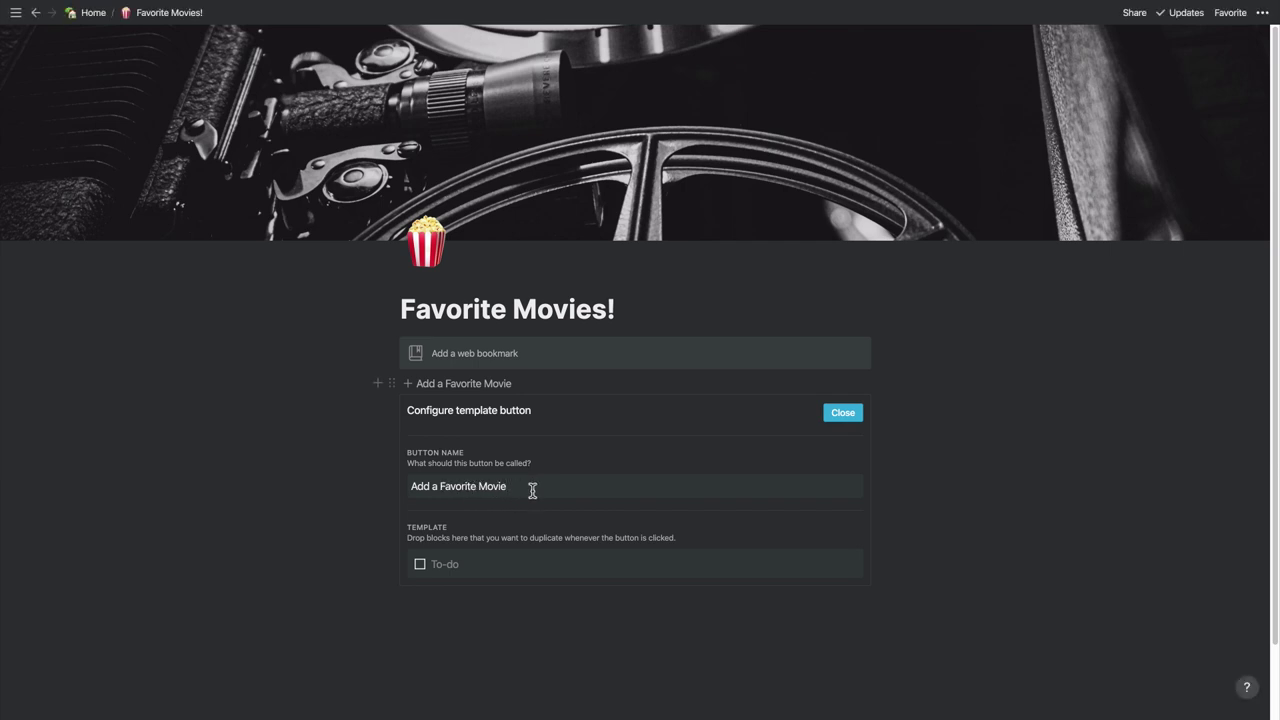
Replace the template's to-do with the web bookmark block and close the button setup
click(405, 565)
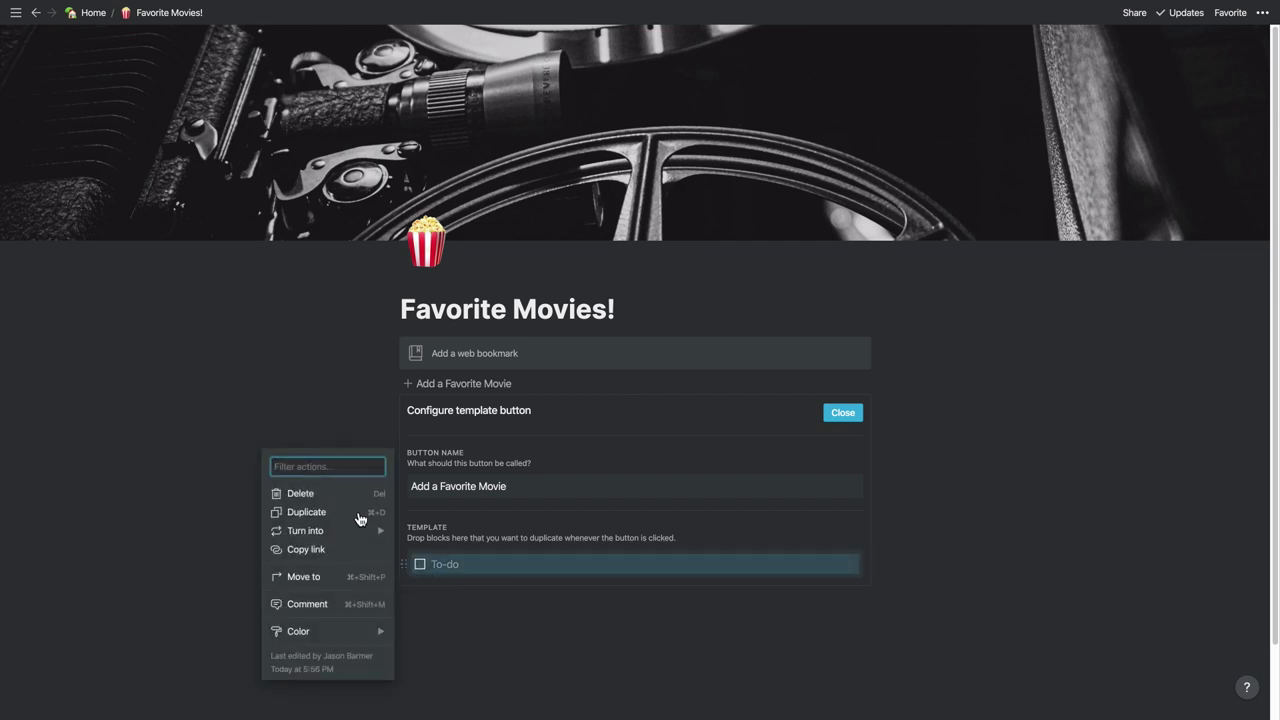
click(300, 493)
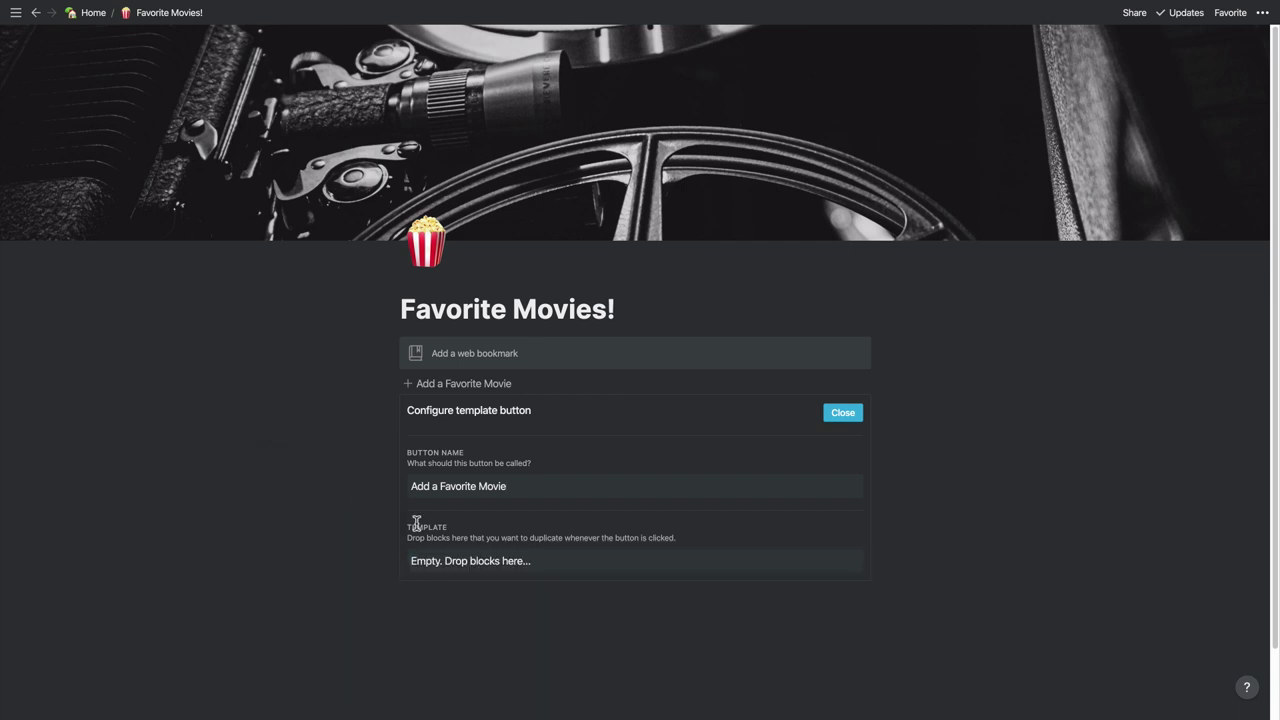
drag(463, 360, 455, 557)
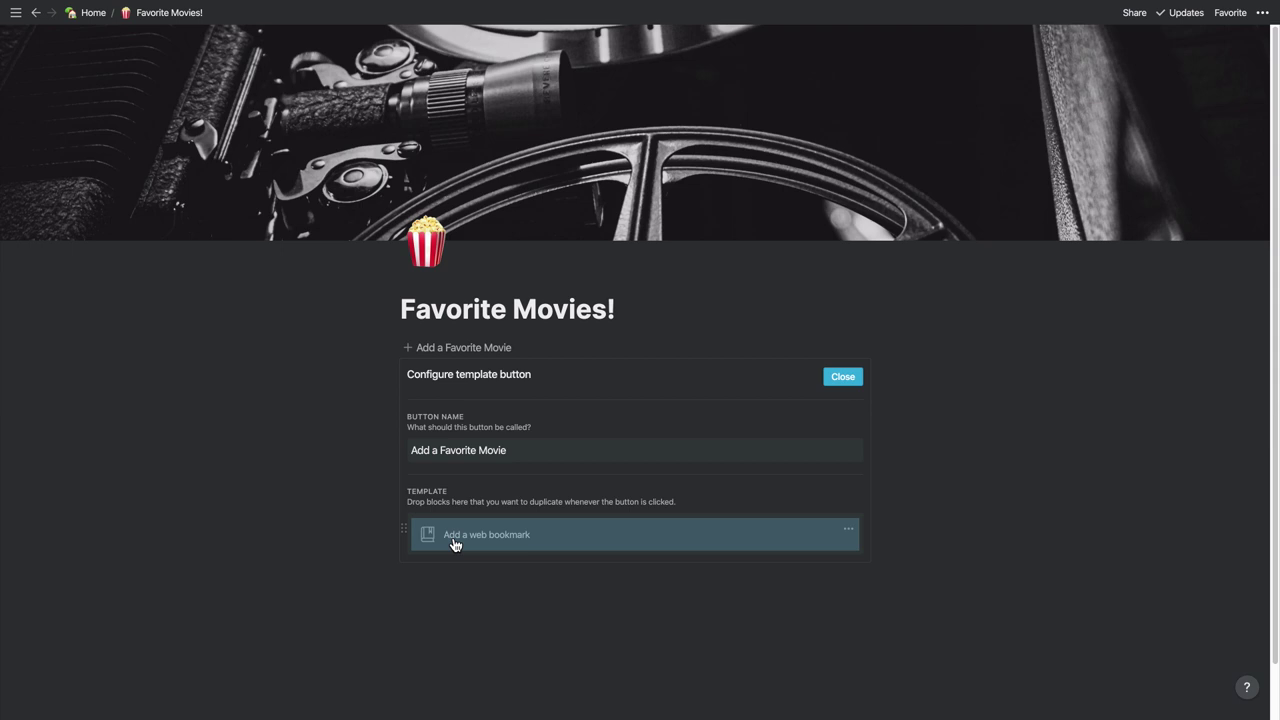
click(843, 378)
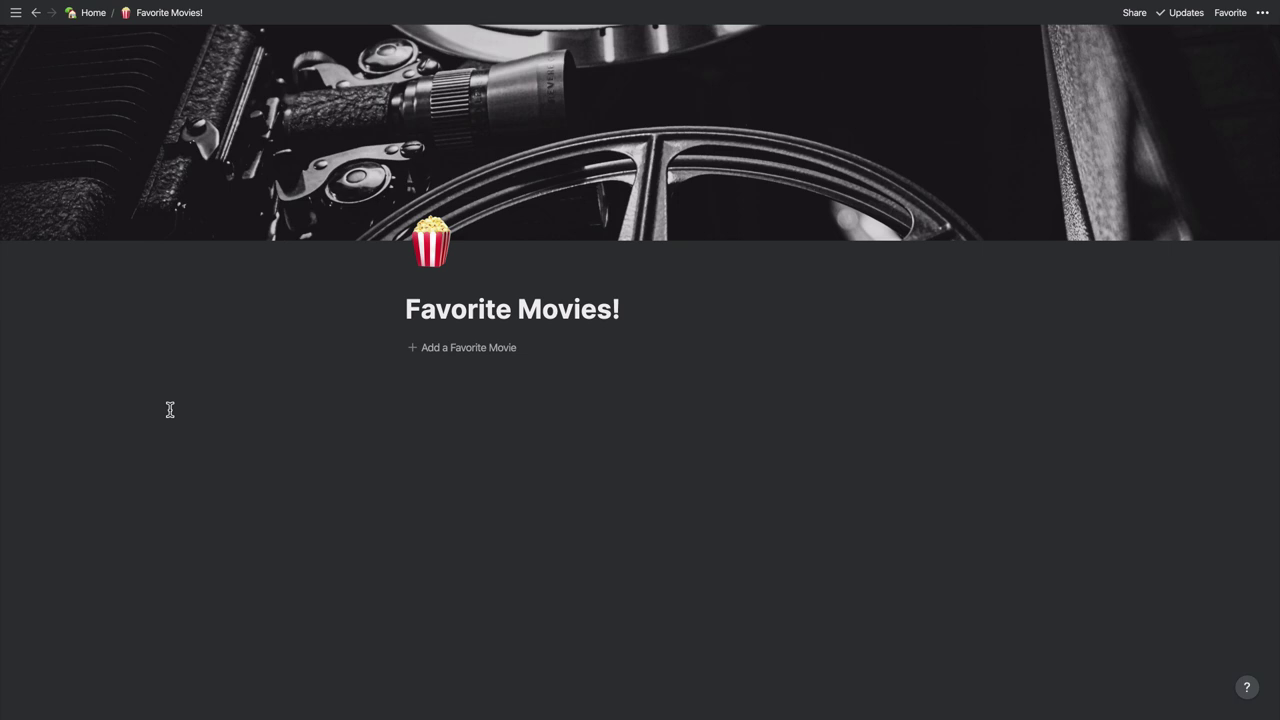
Use the Add a Favorite Movie button to generate a new empty web bookmark block
click(470, 350)
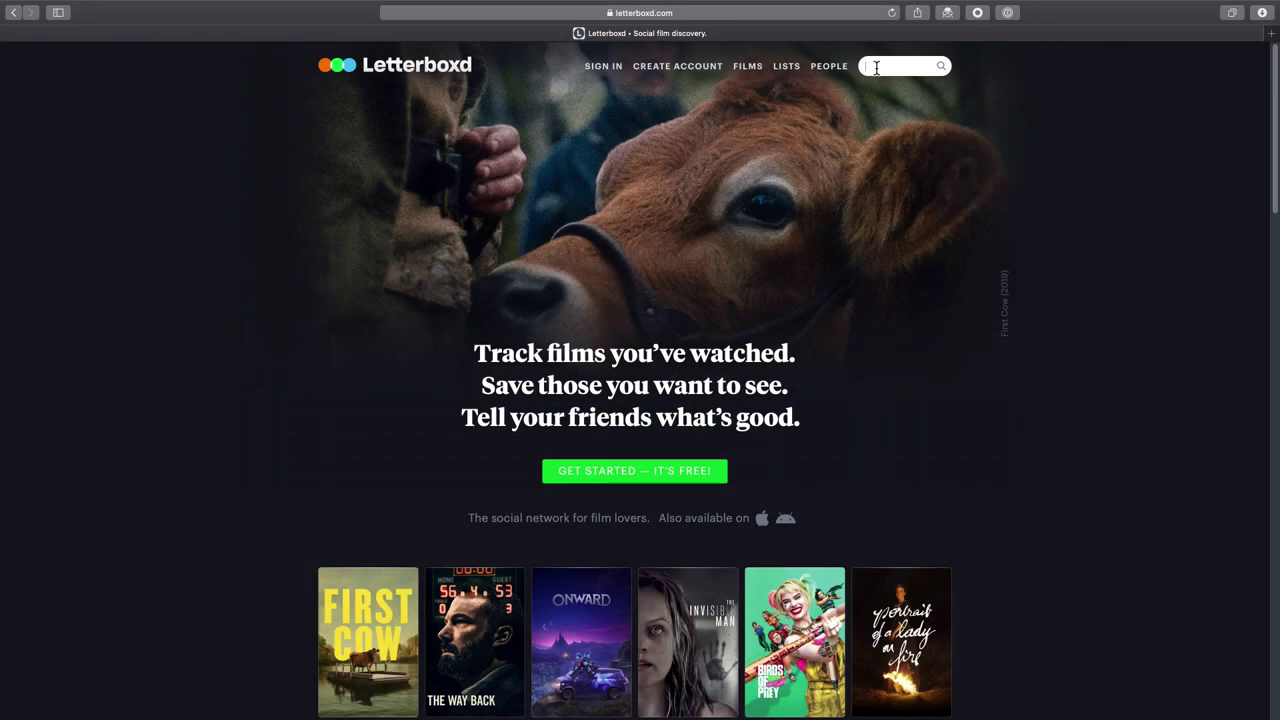
Search Letterboxd for 'tombstone', open Tombstone (1993), and copy its letterboxd.com/film/tombstone/ address
text(tombstone)
key(Return)
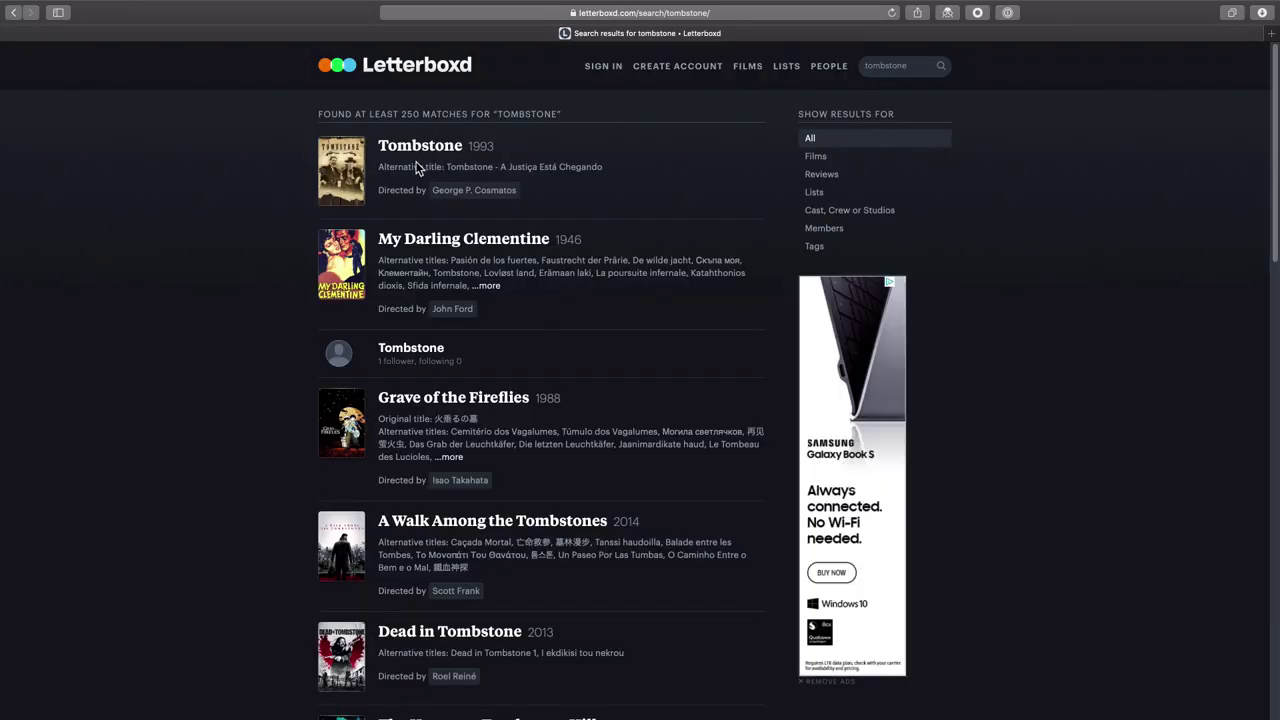
click(413, 157)
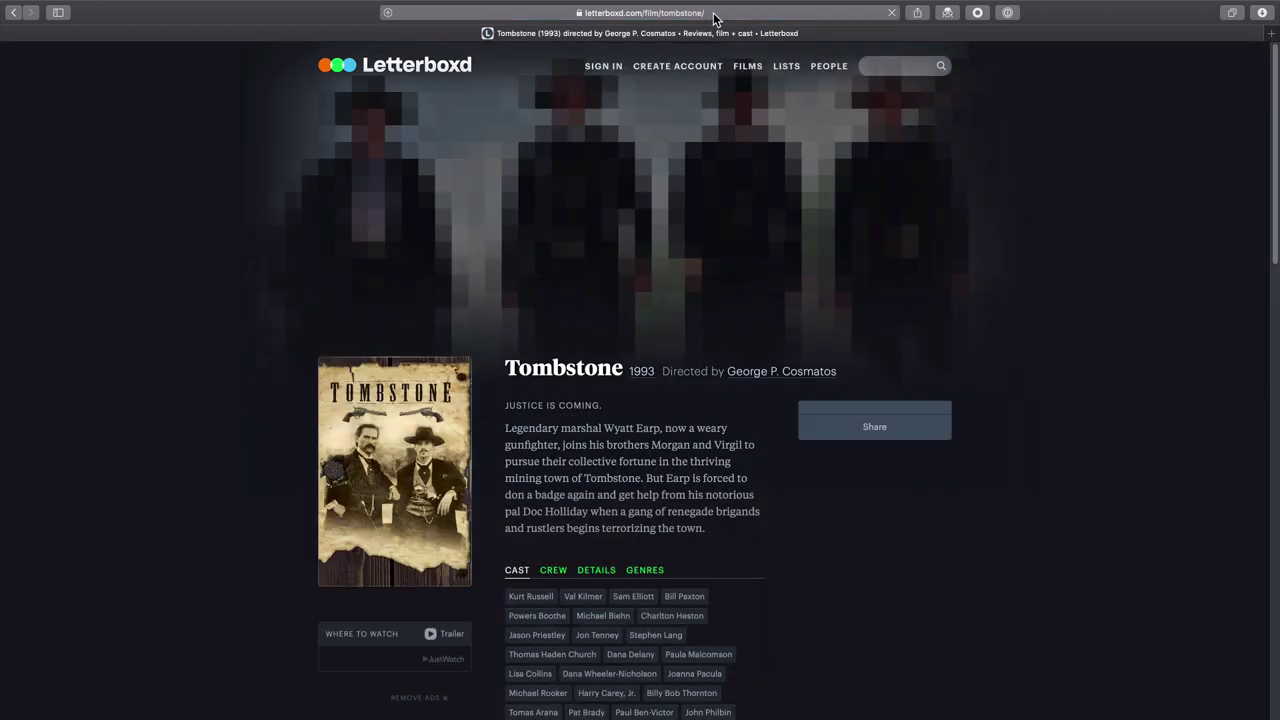
click(713, 14)
key(super+c)
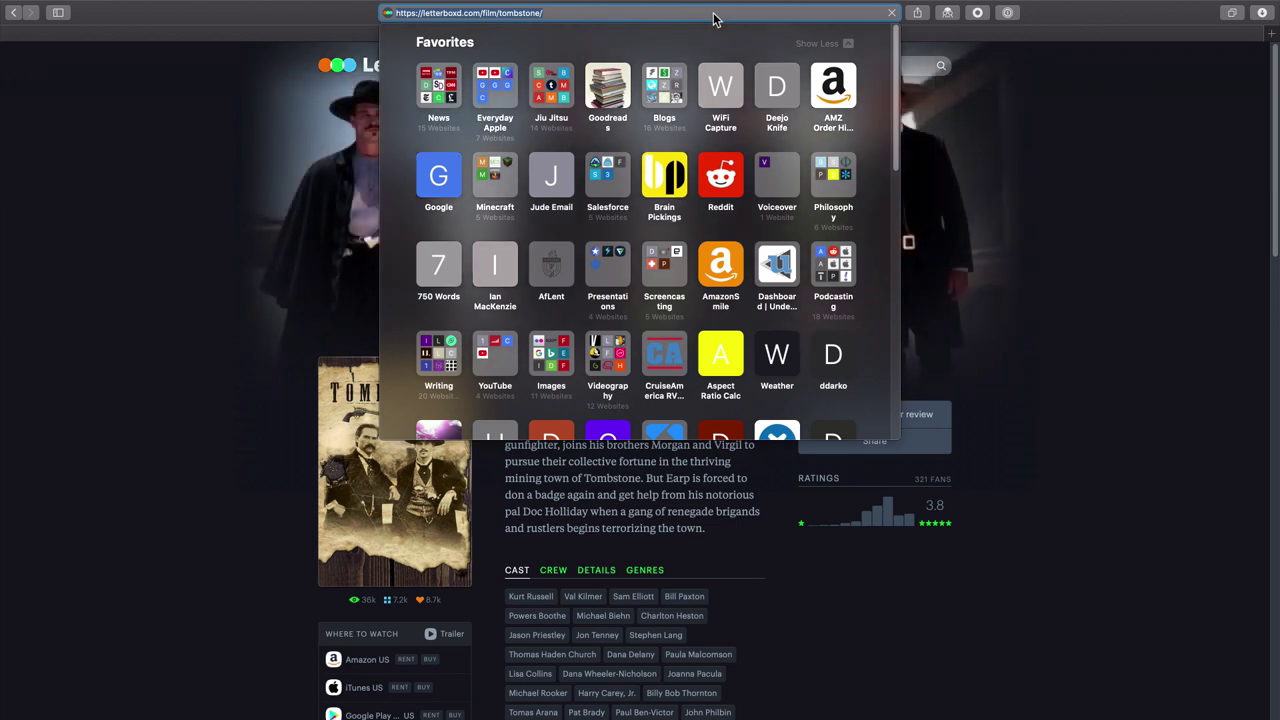
key(super+Tab)
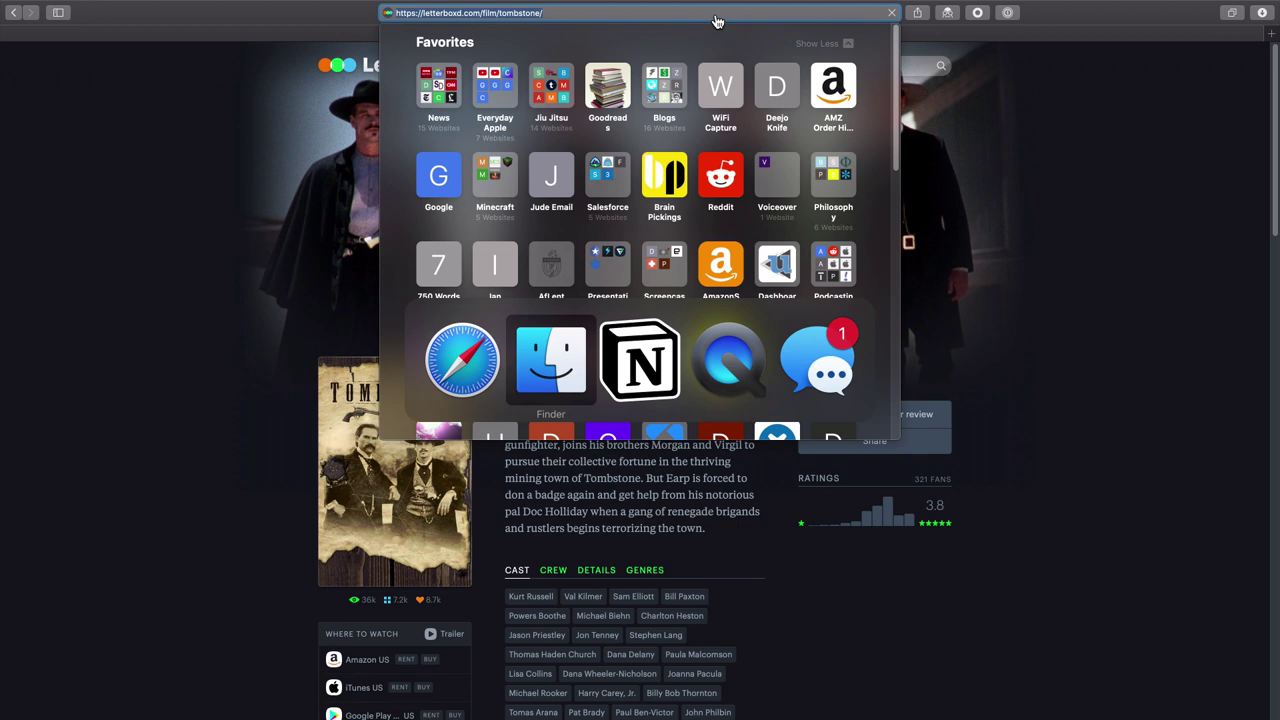
Paste the Tombstone Letterboxd URL into the empty bookmark to create the Tombstone (1993) card
key(super+Tab)
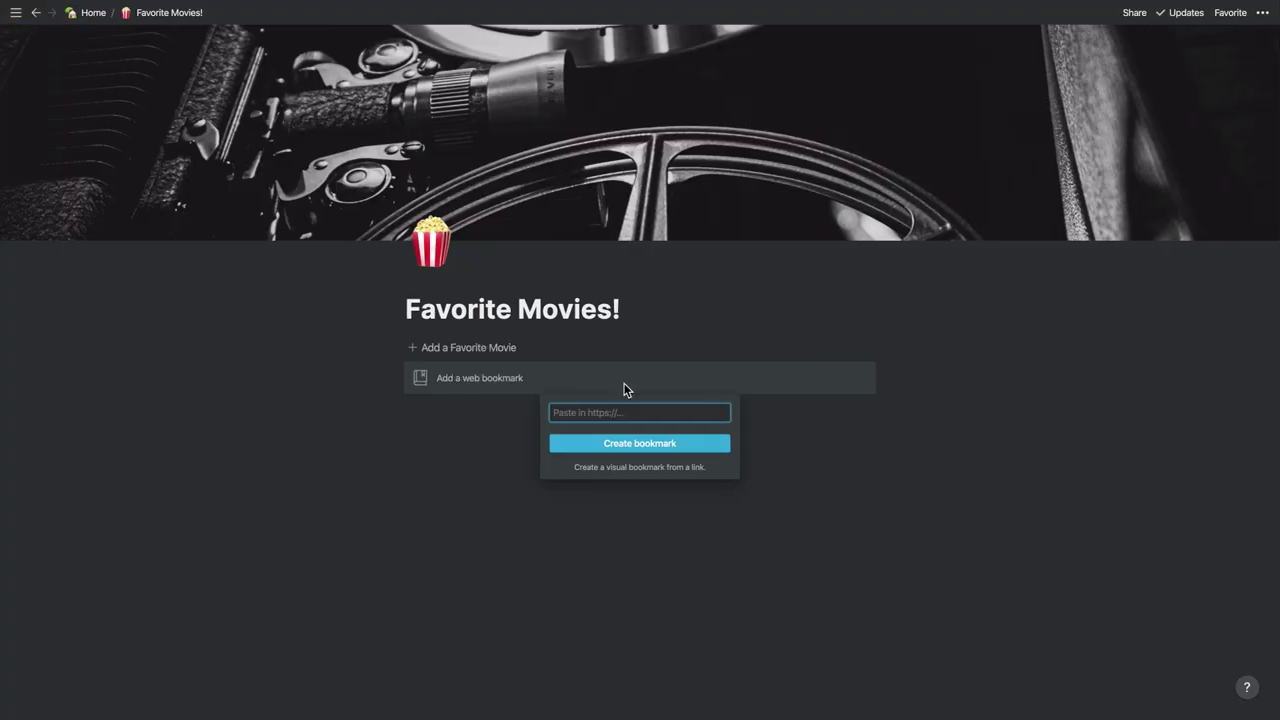
key(super+v)
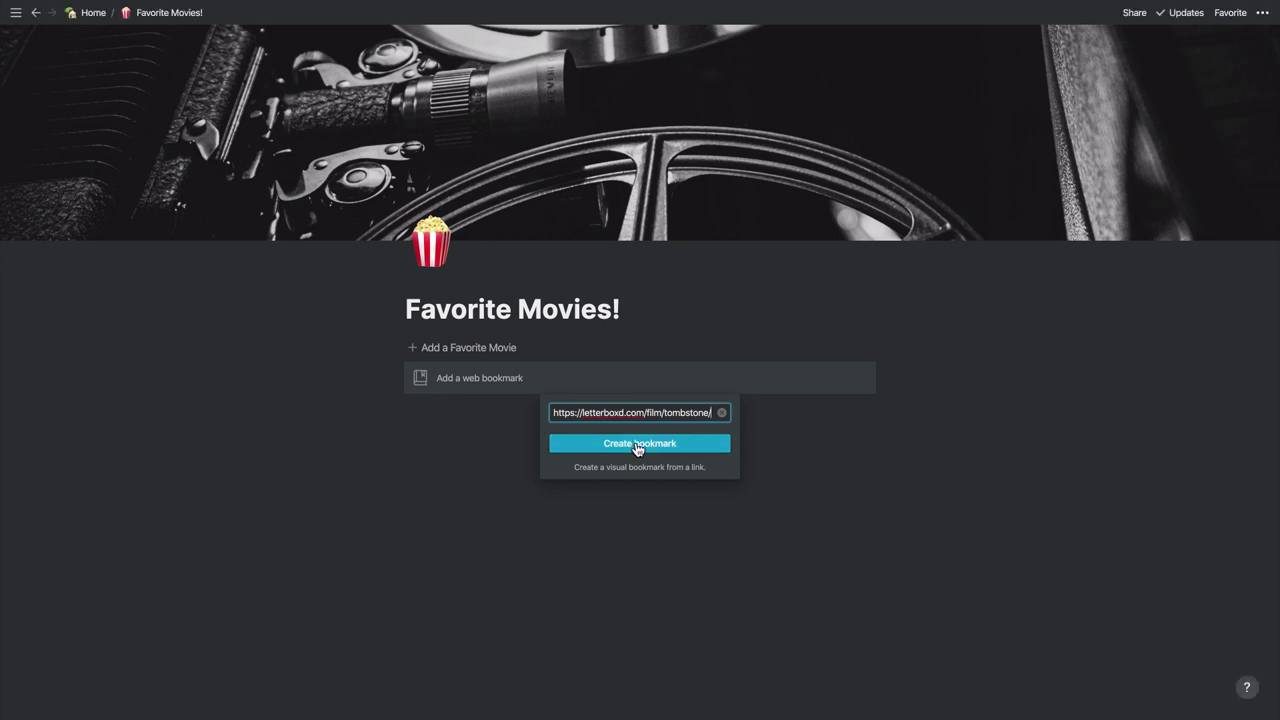
click(634, 443)
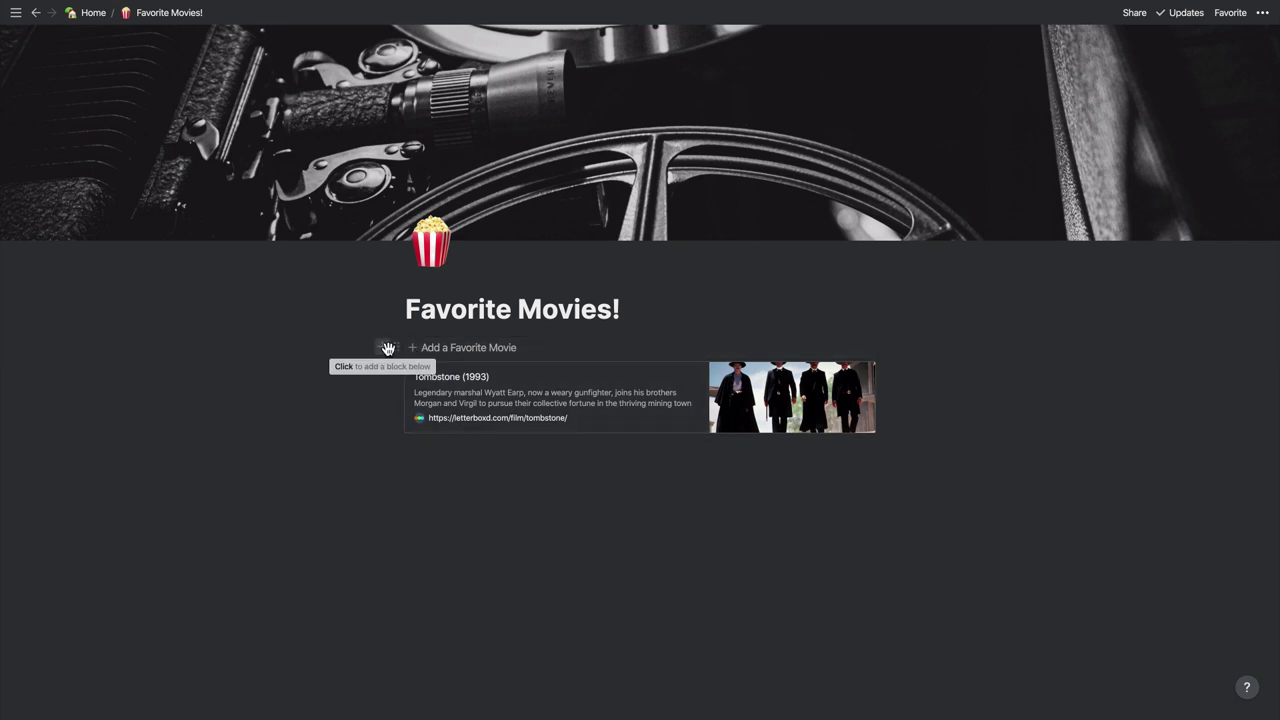
Duplicate the Add a Favorite Movie button and rename the copy 'Add Movie to Watchlist'
click(397, 348)
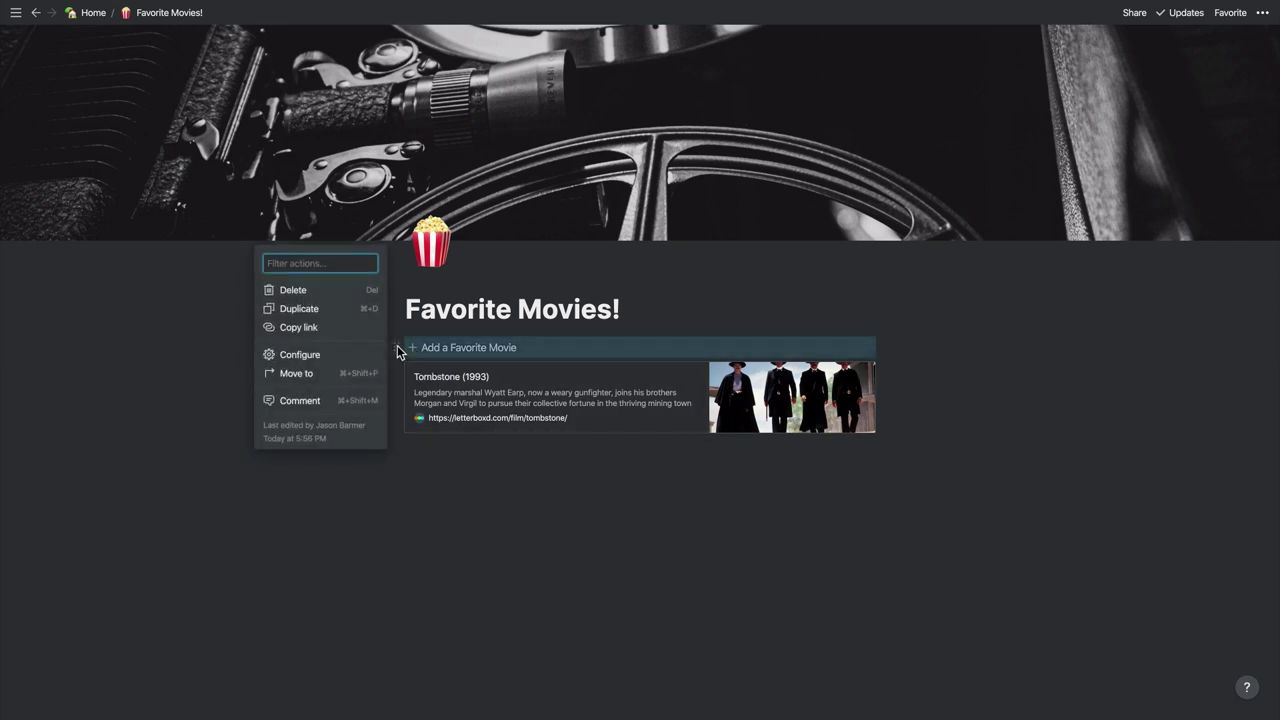
click(325, 318)
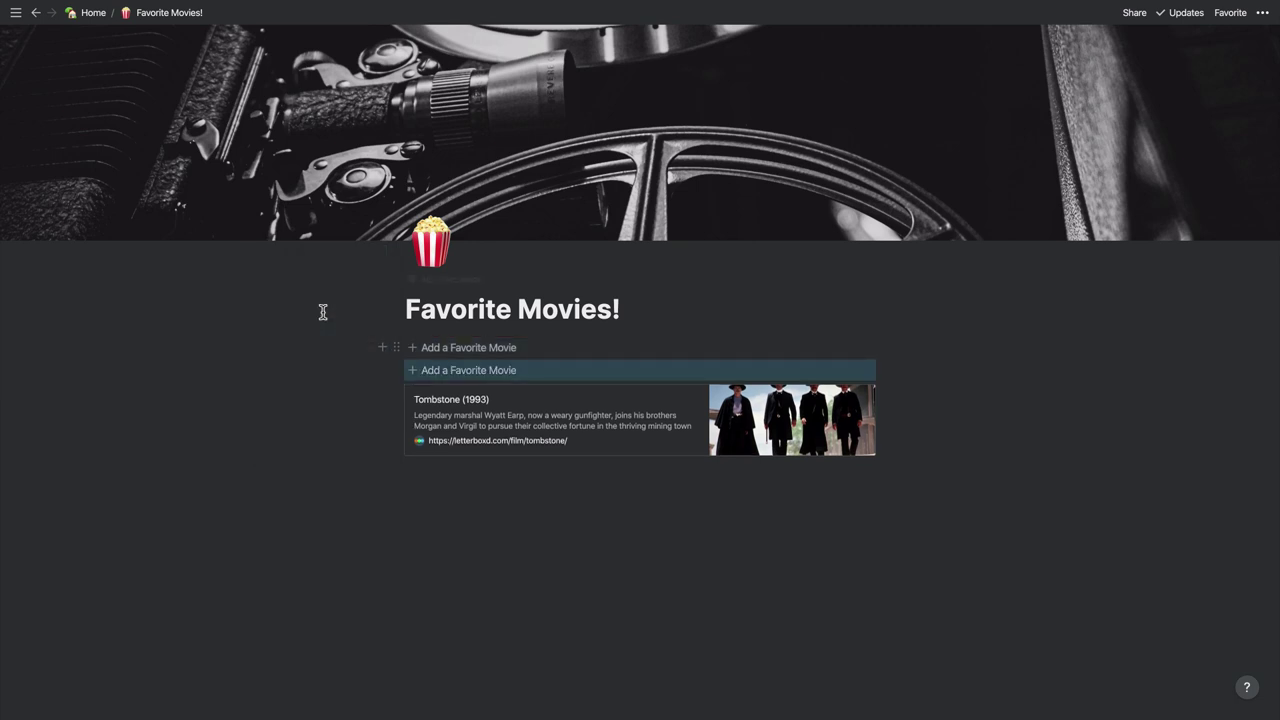
click(850, 373)
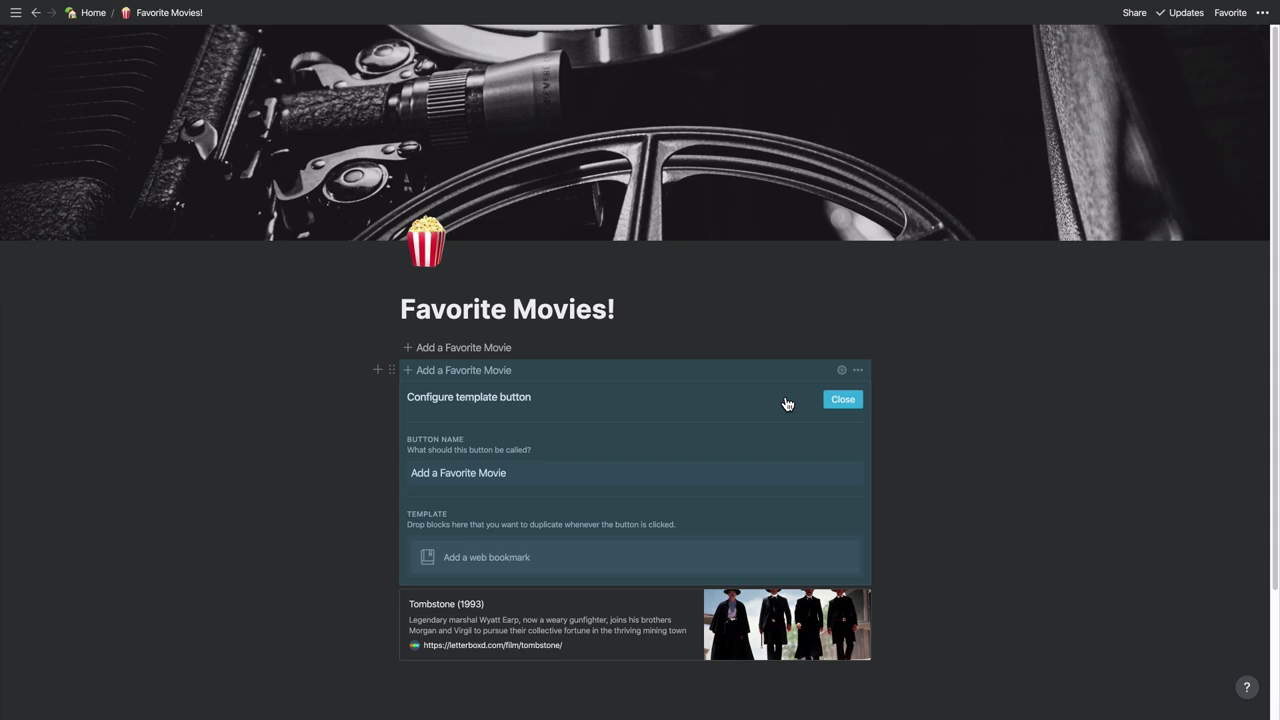
click(472, 474)
triple_click(472, 474)
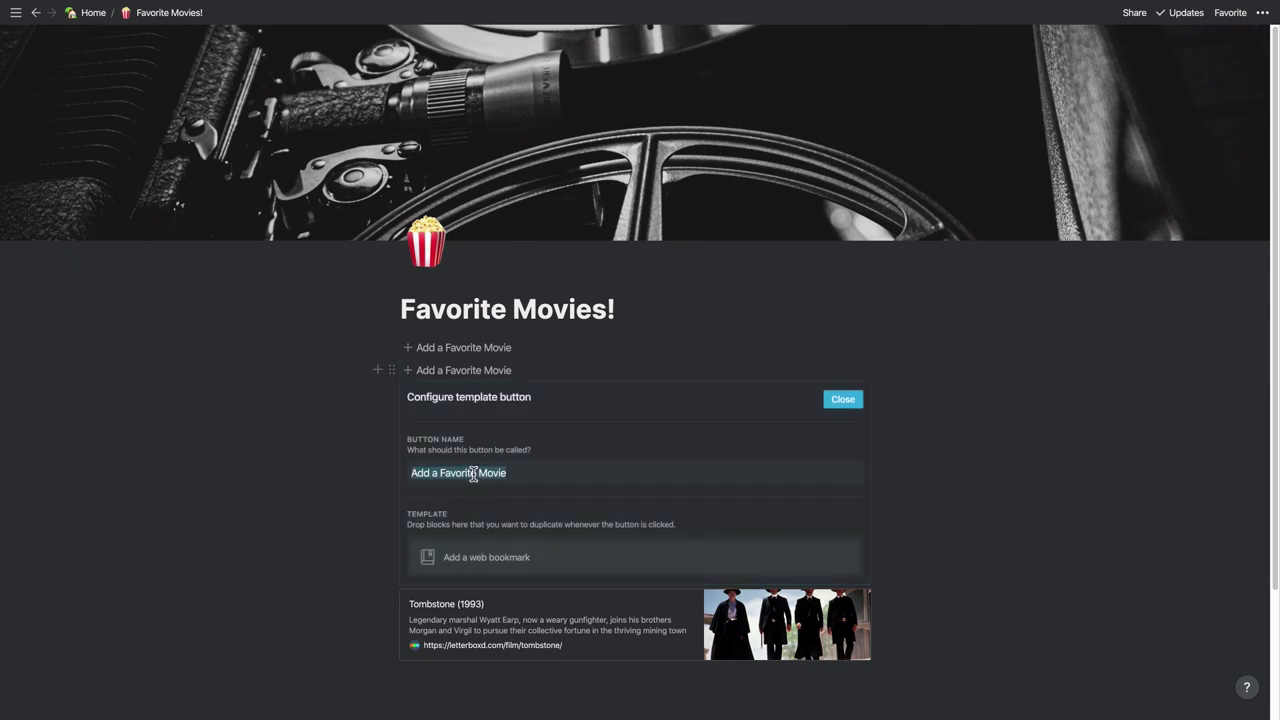
text(Add)
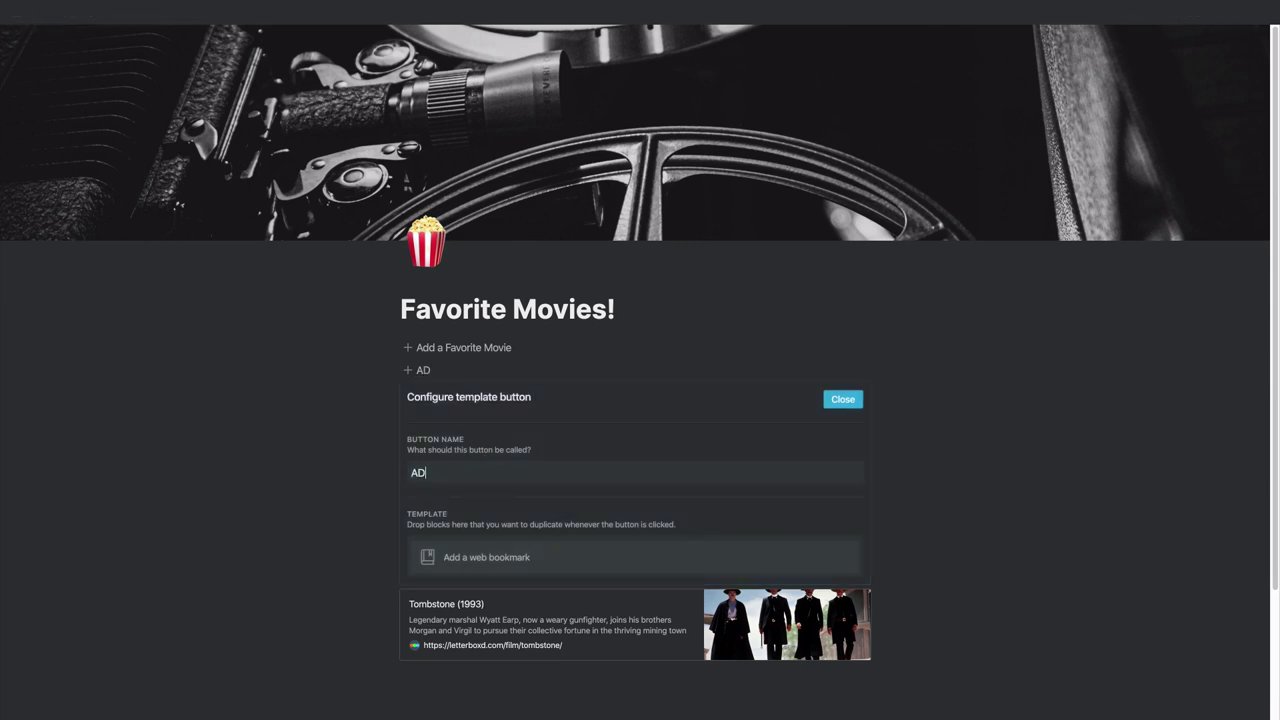
text( Movie to Wish L)
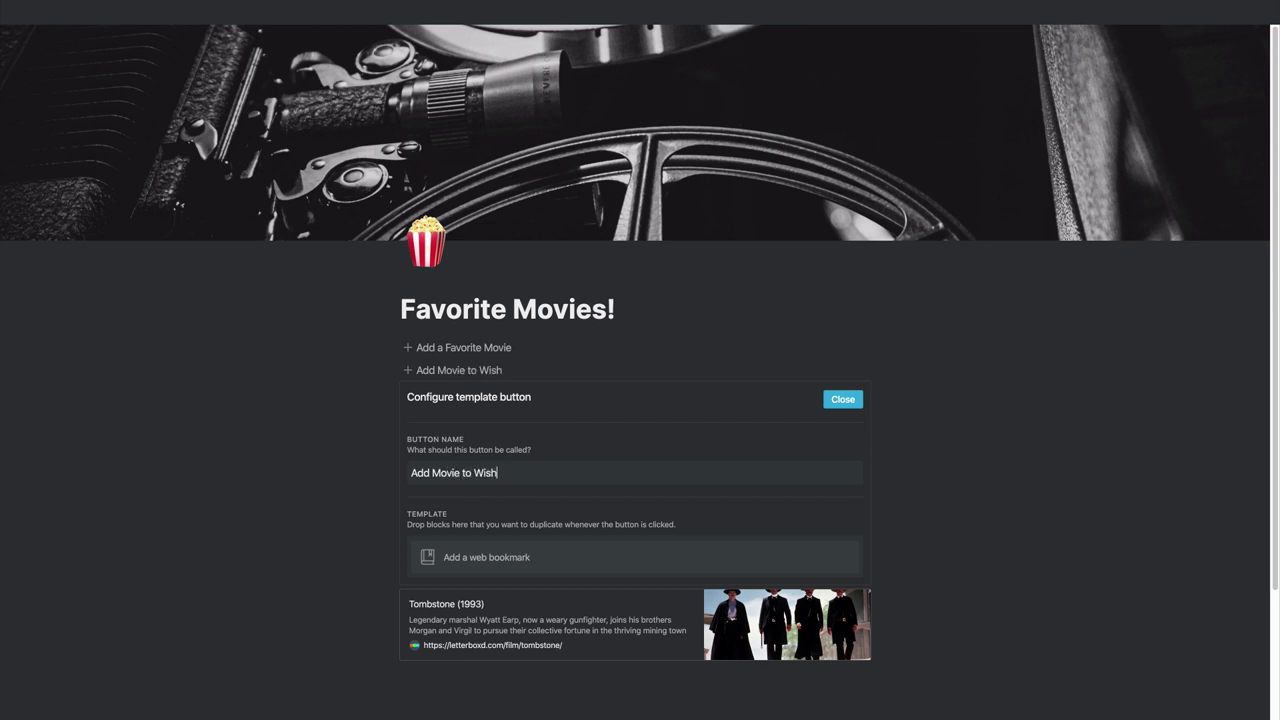
key(BackSpace)
key(BackSpace)
key(BackSpace)
text(atchlist)
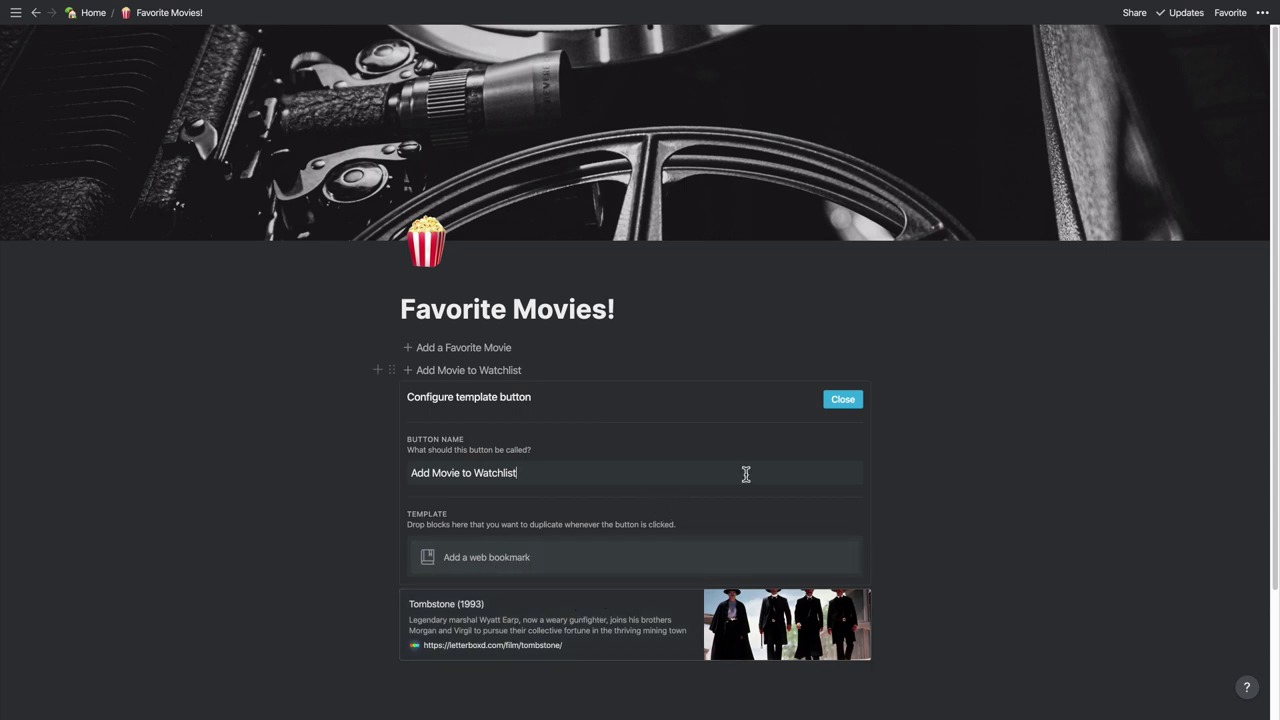
click(841, 411)
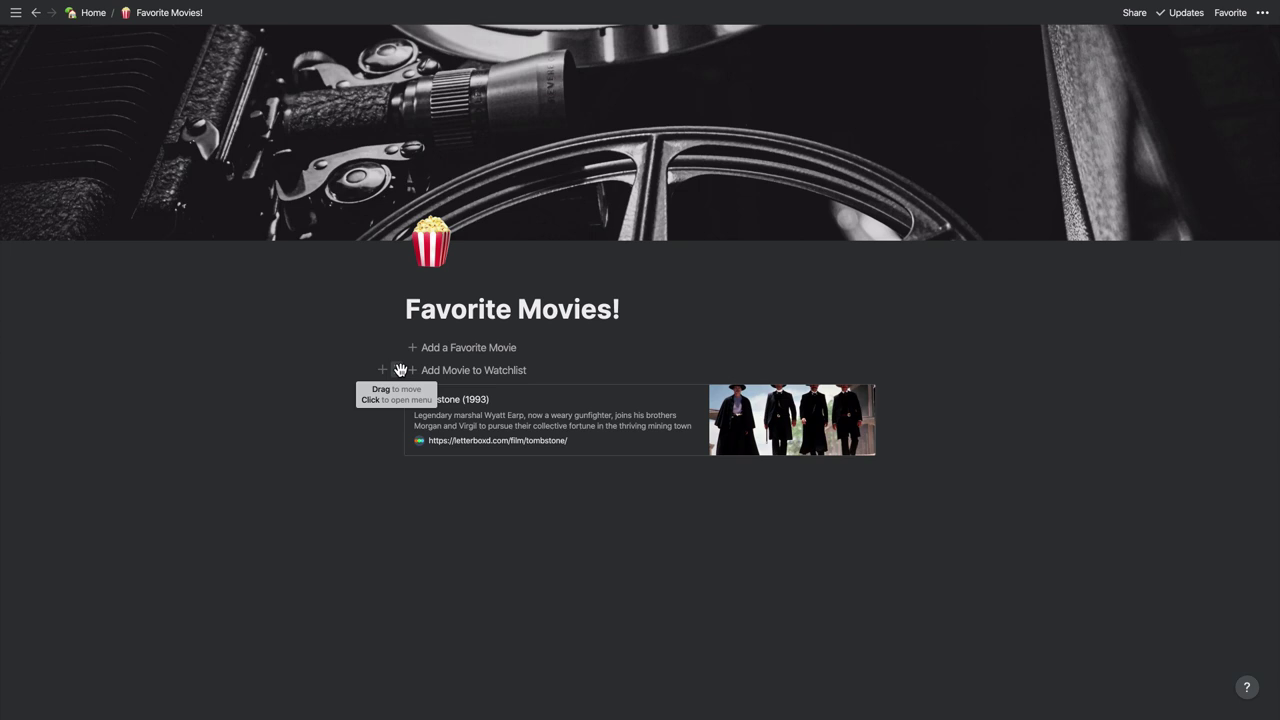
Place Add Movie to Watchlist in a column beside Add a Favorite Movie and move the Tombstone bookmark under it
drag(400, 370, 898, 349)
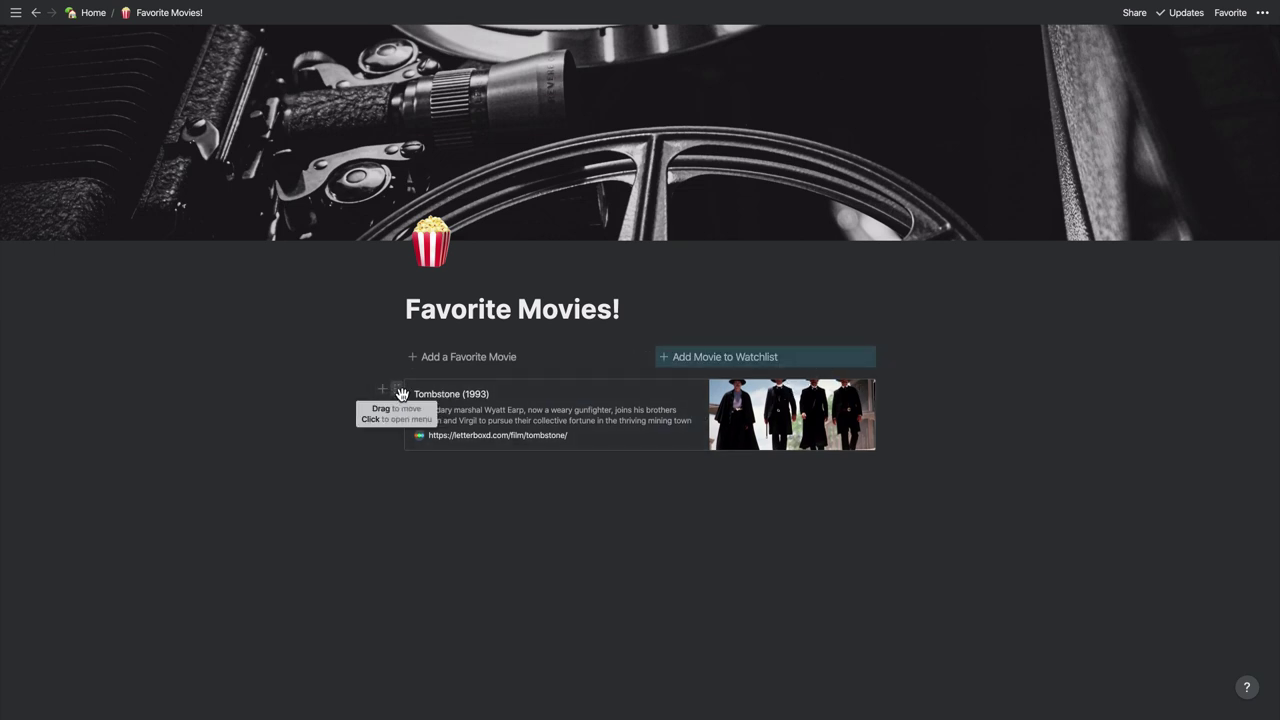
drag(395, 390, 433, 366)
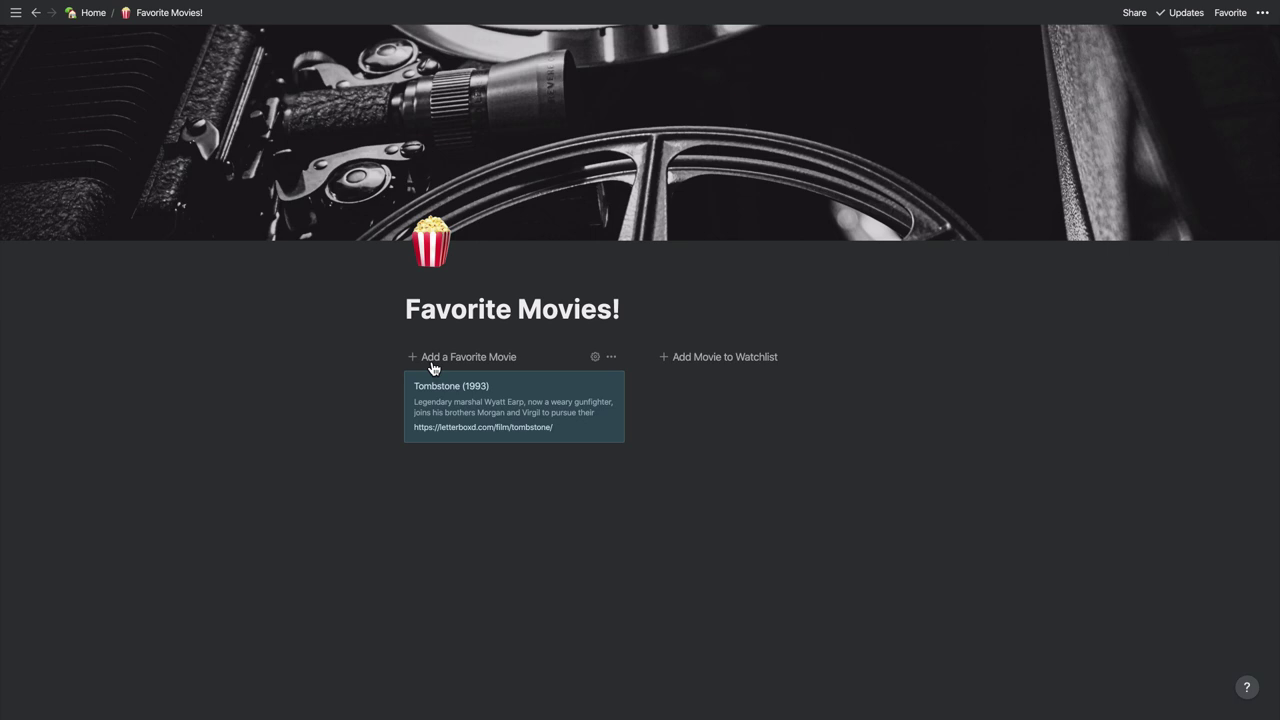
click(711, 380)
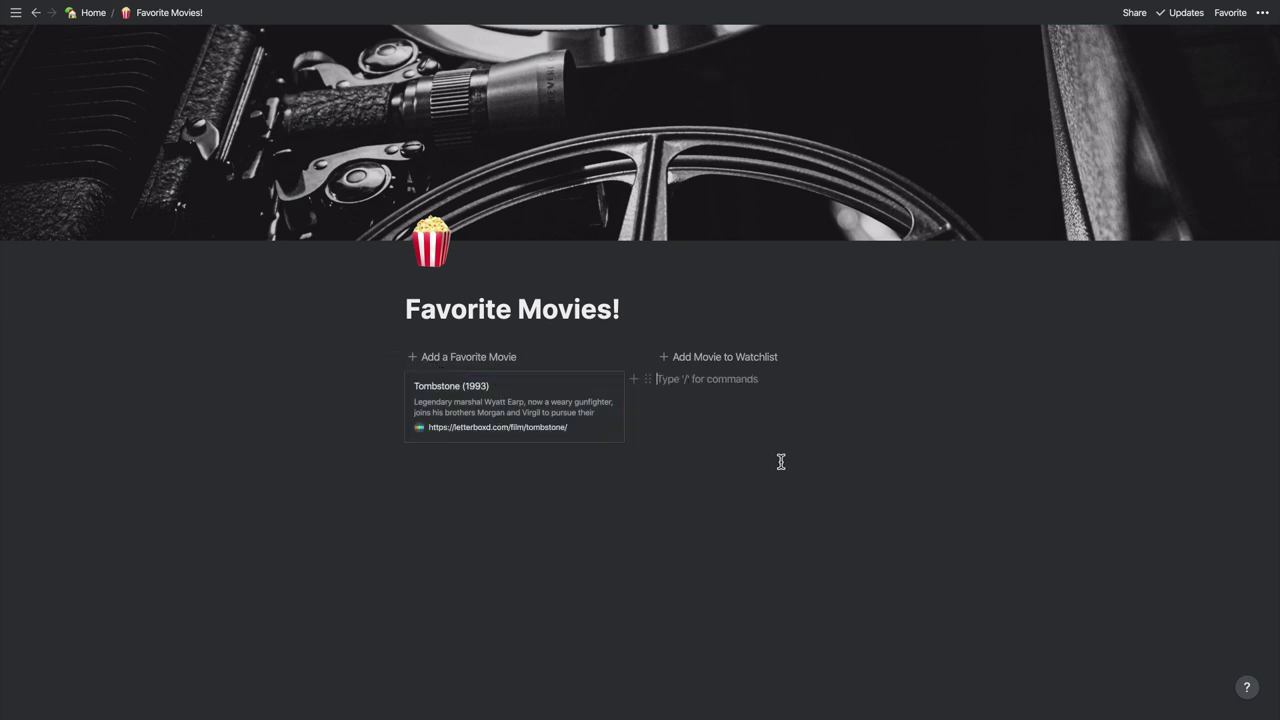
Make the page full width, add a web bookmark block under Add Movie to Watchlist, then switch to Safari
click(1262, 13)
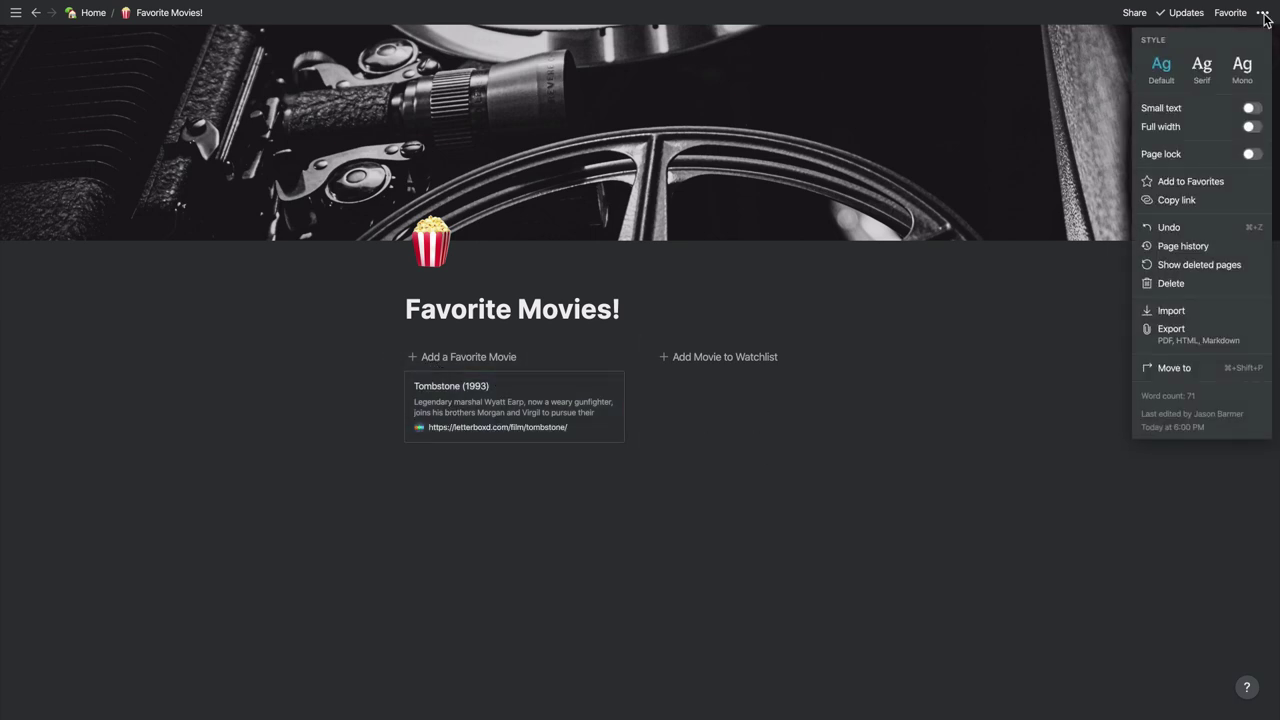
click(1253, 128)
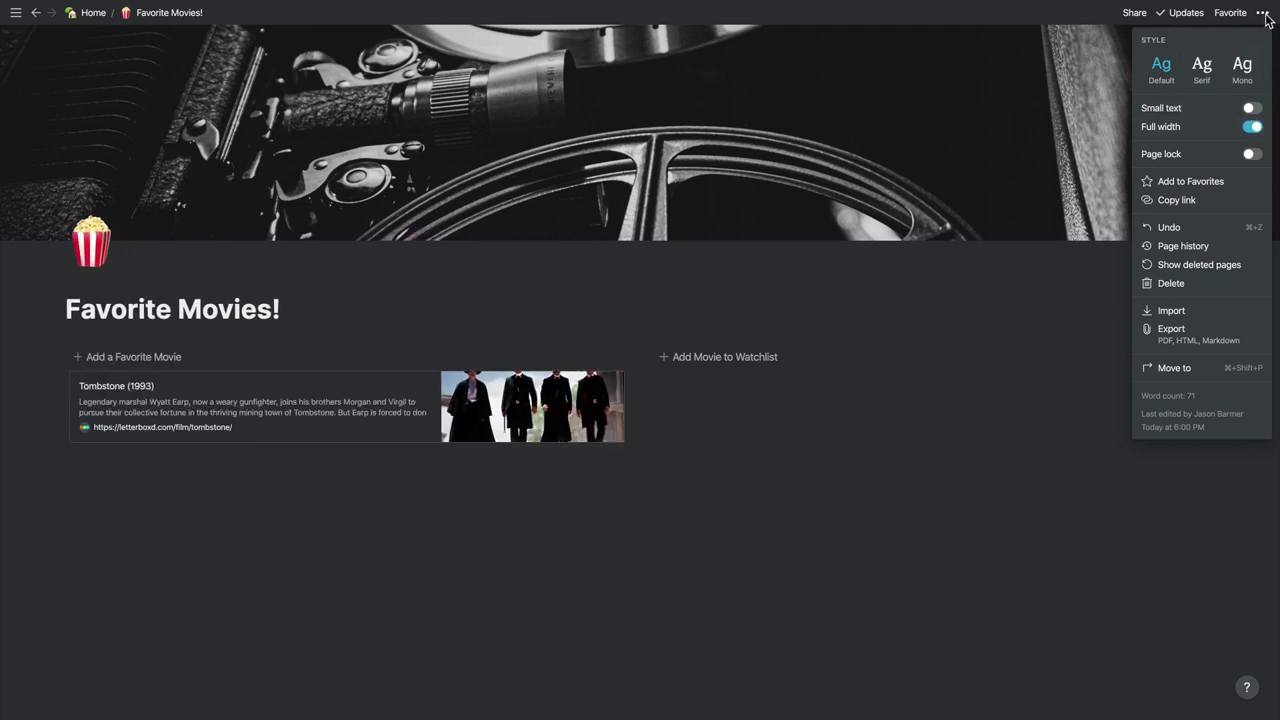
click(1008, 391)
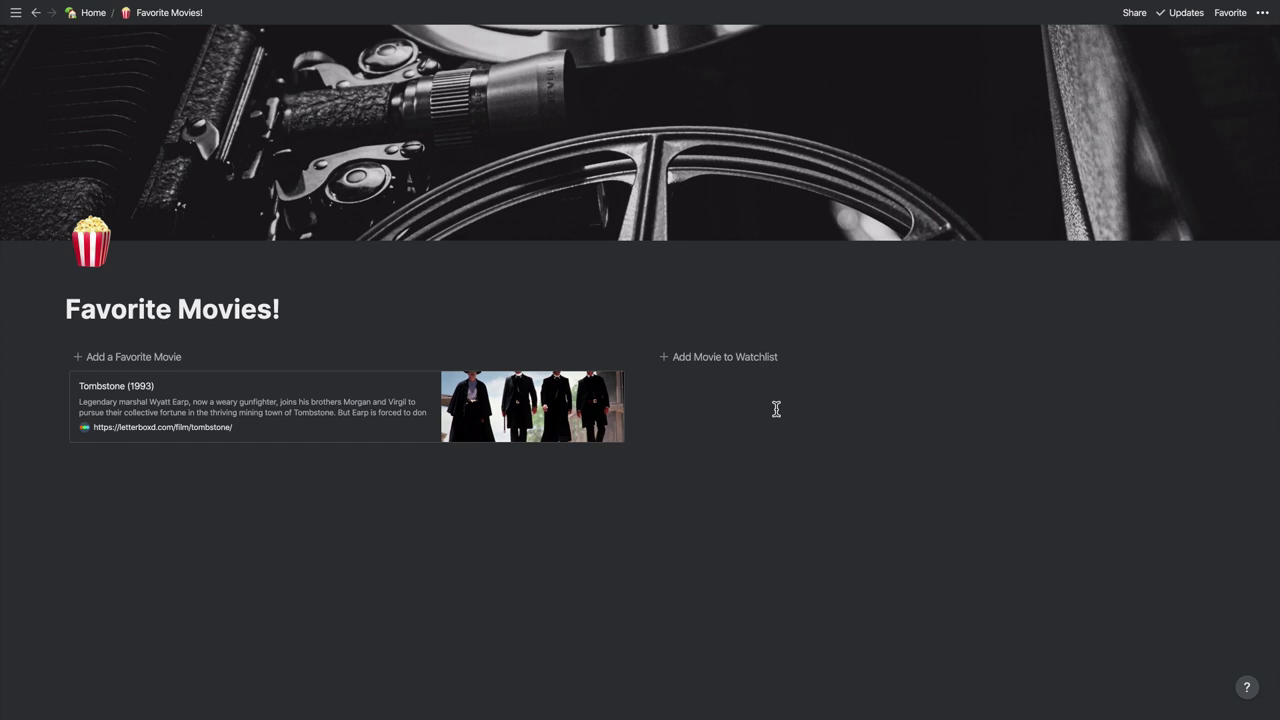
click(724, 366)
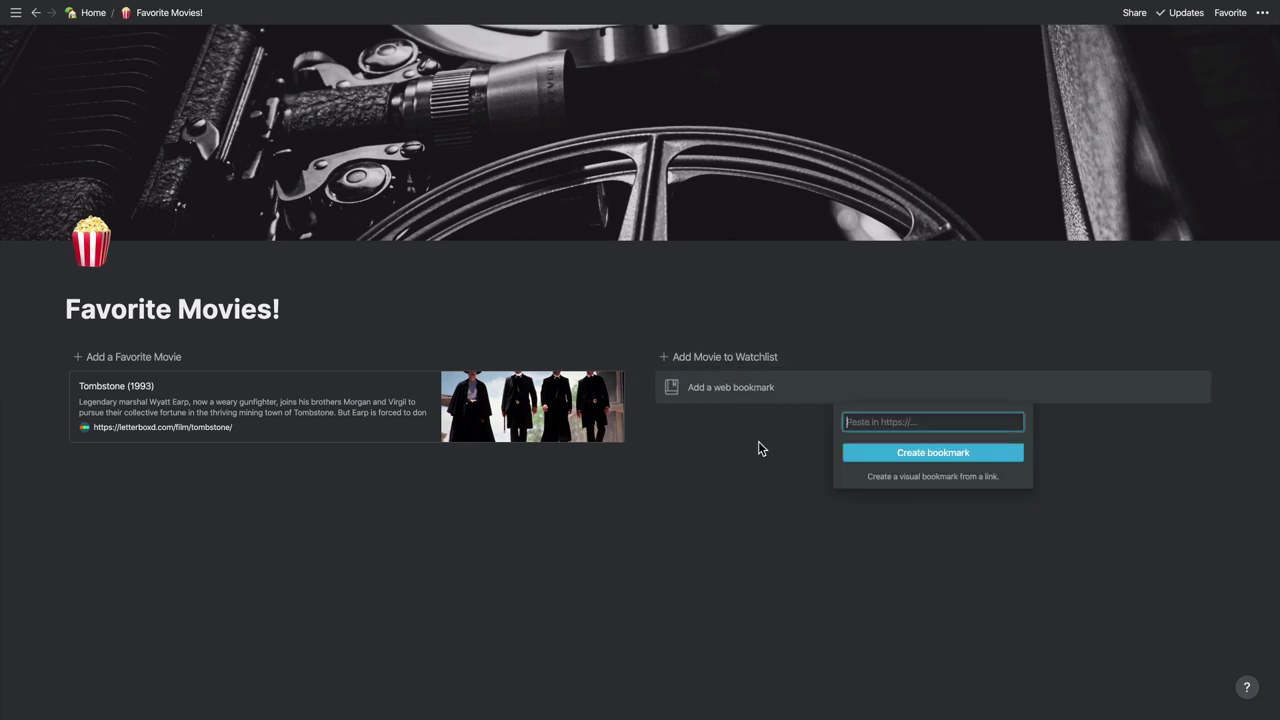
key(super+Tab)
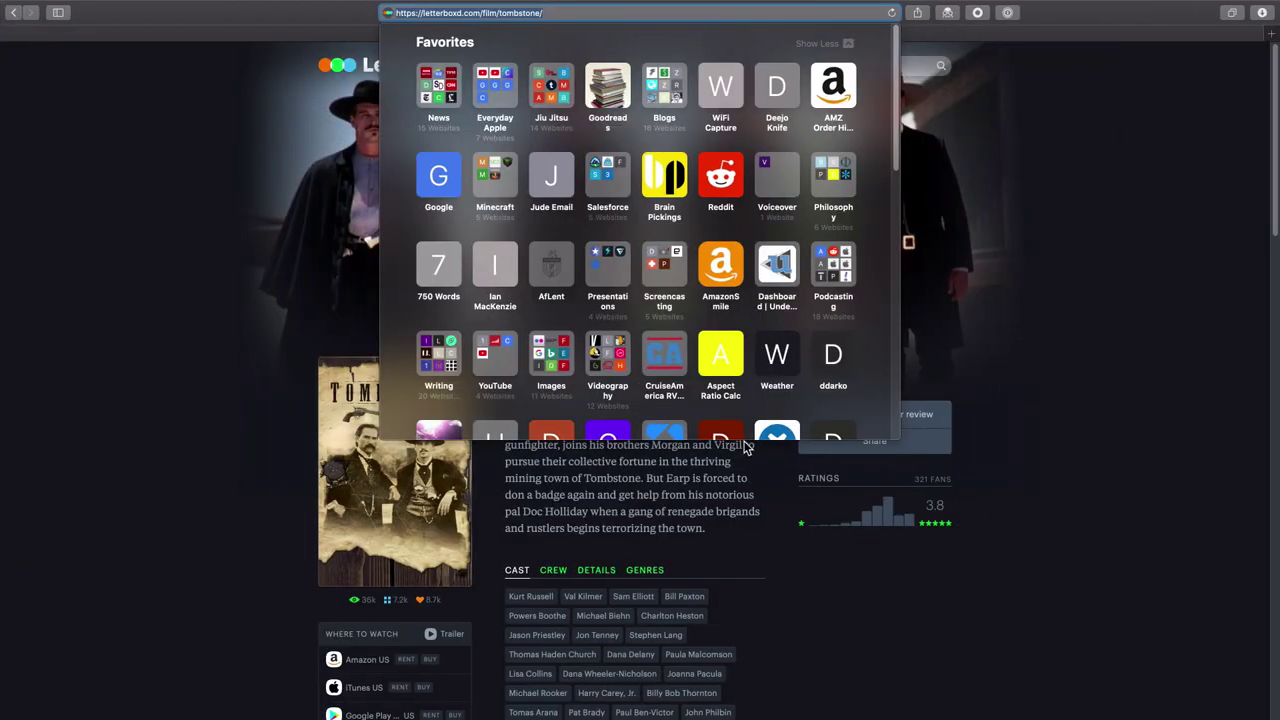
Search Letterboxd for 'get out' and open the Get Out (2017) film page
click(157, 70)
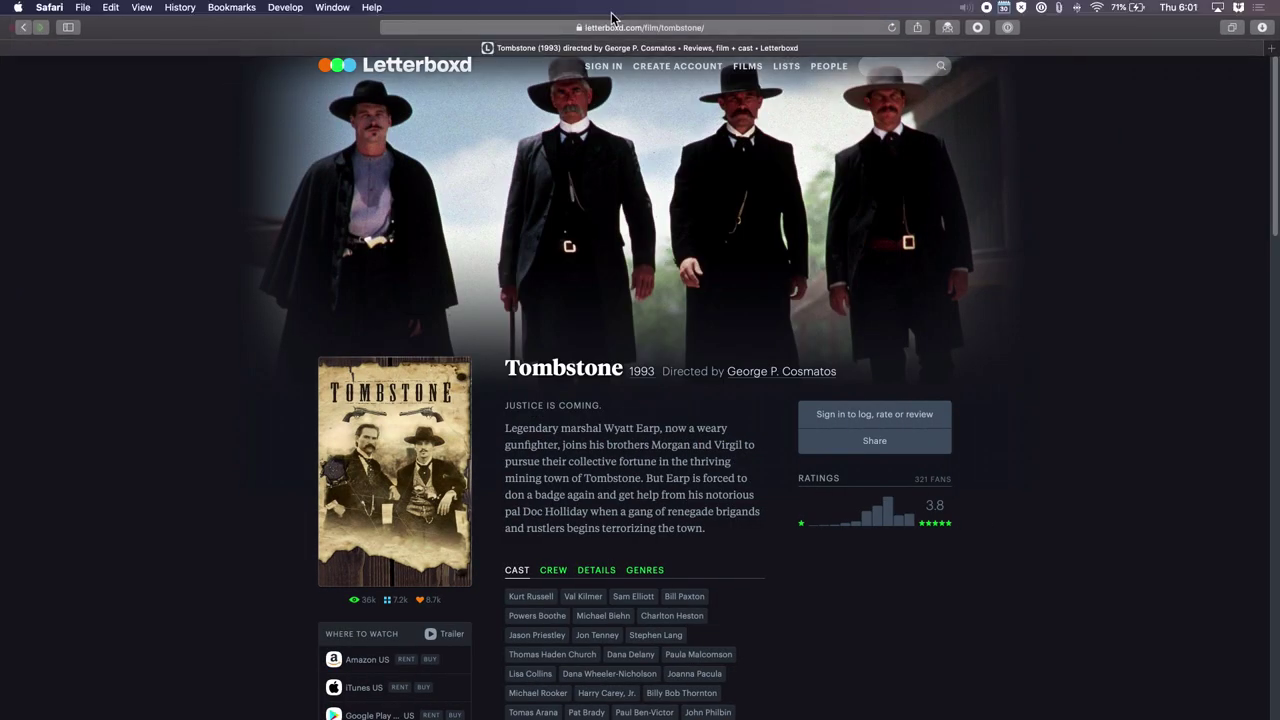
click(906, 68)
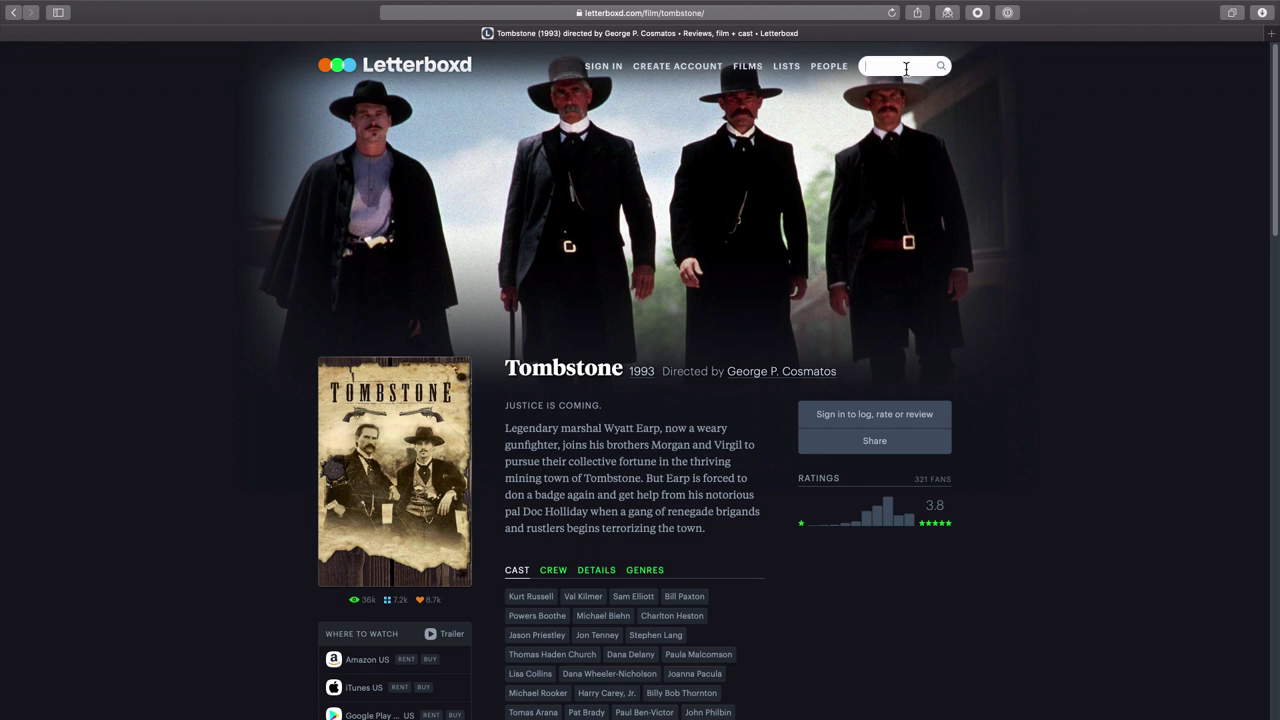
text(get out)
key(Return)
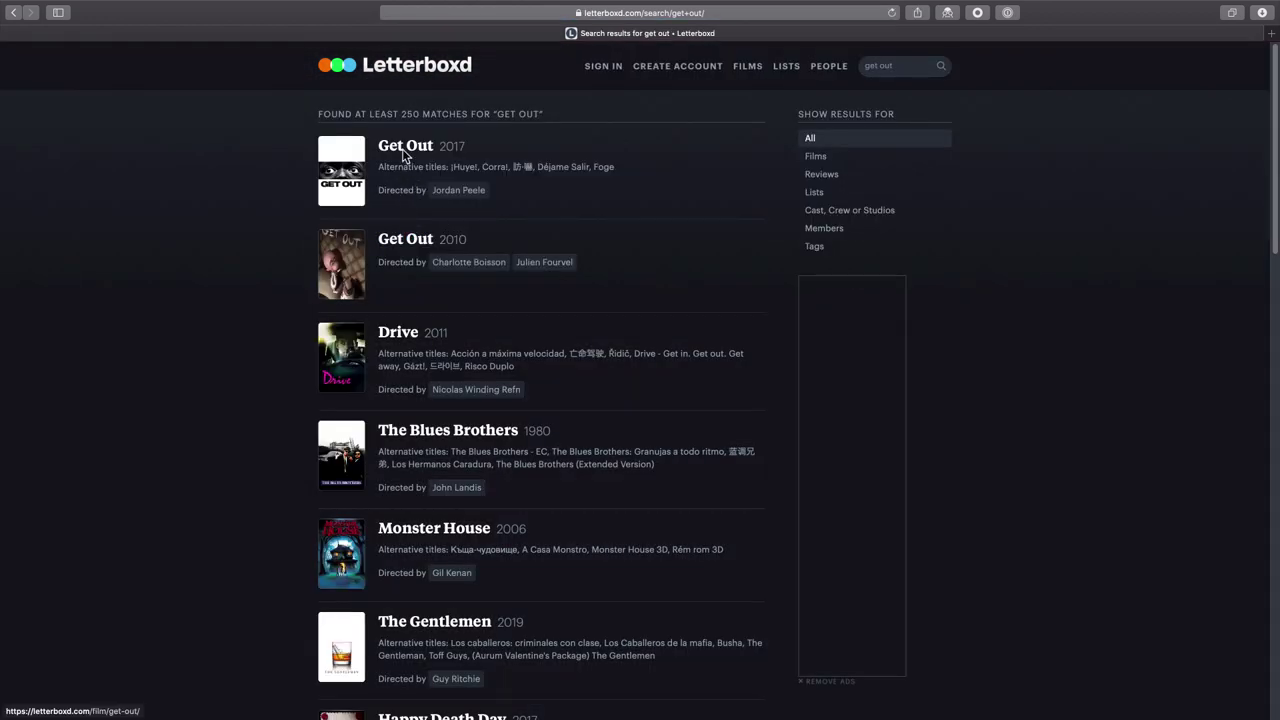
click(398, 148)
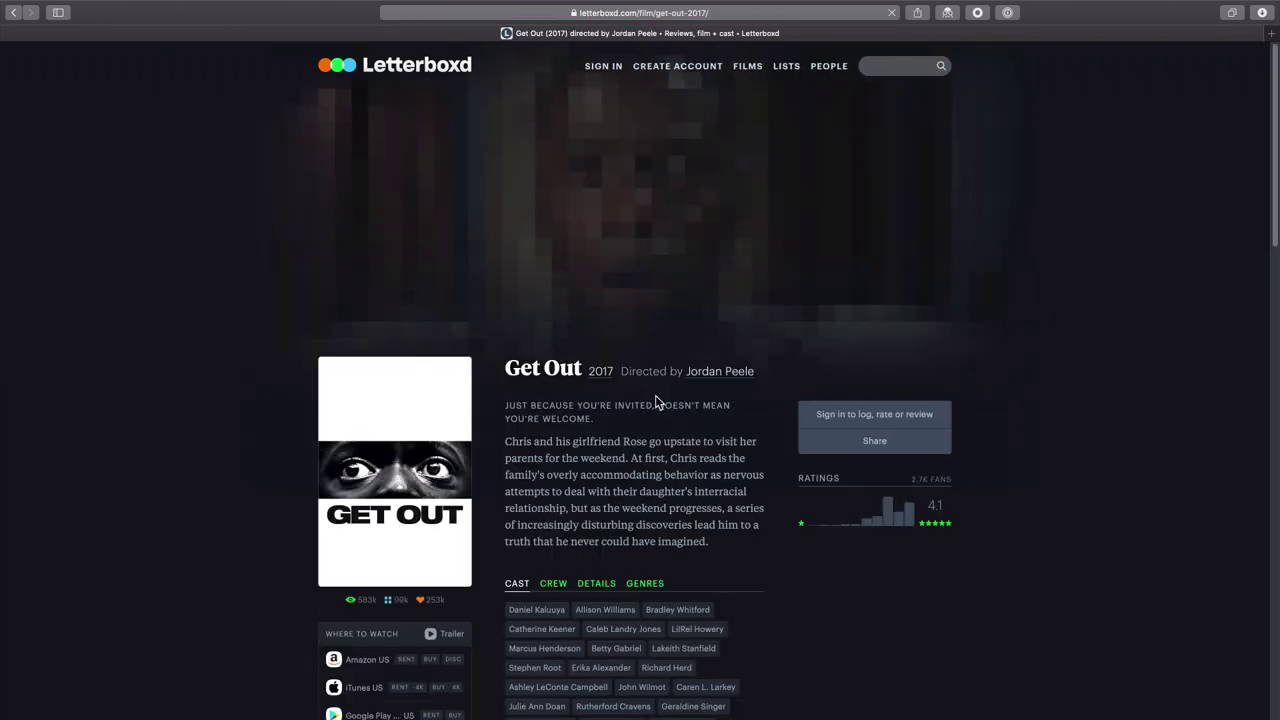
Copy the Get Out (2017) page address from Safari's address bar
mouse_move(739, 7)
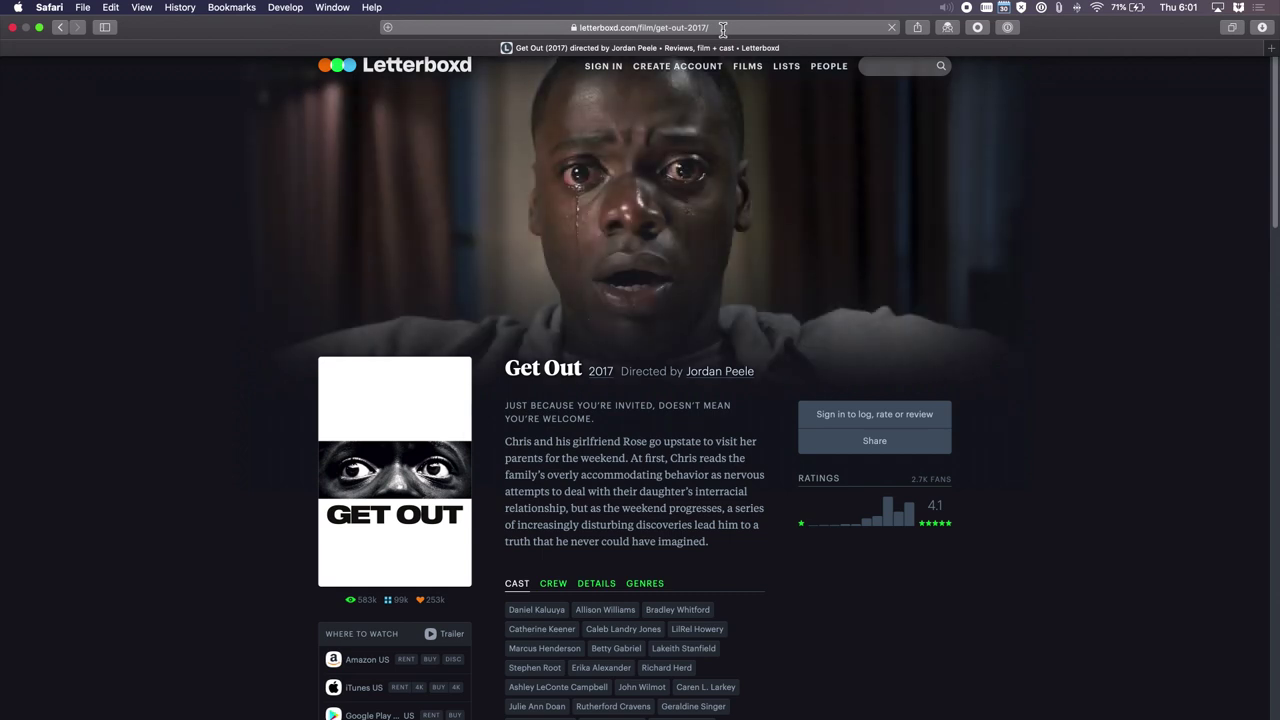
click(722, 28)
key(super+c)
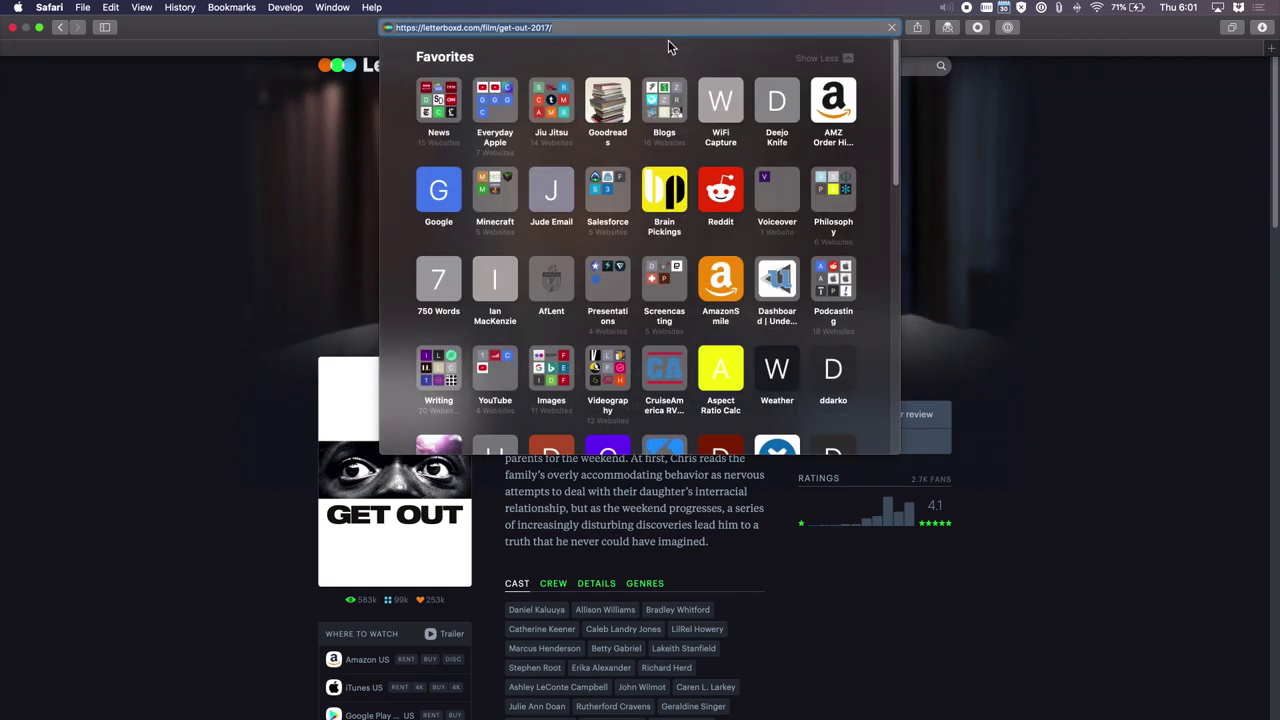
key(super+Tab)
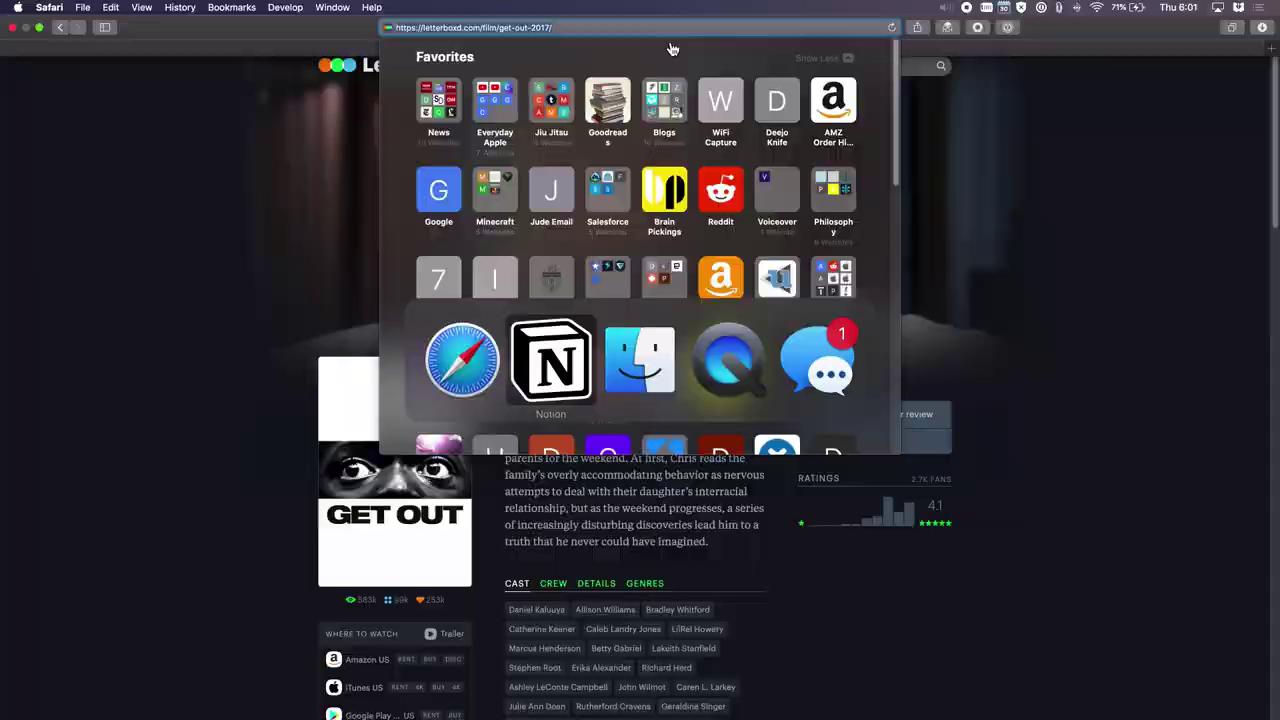
Paste the letterboxd.com/film/get-out-2017/ link into the Watchlist bookmark block and create the bookmark
key(super+Tab)
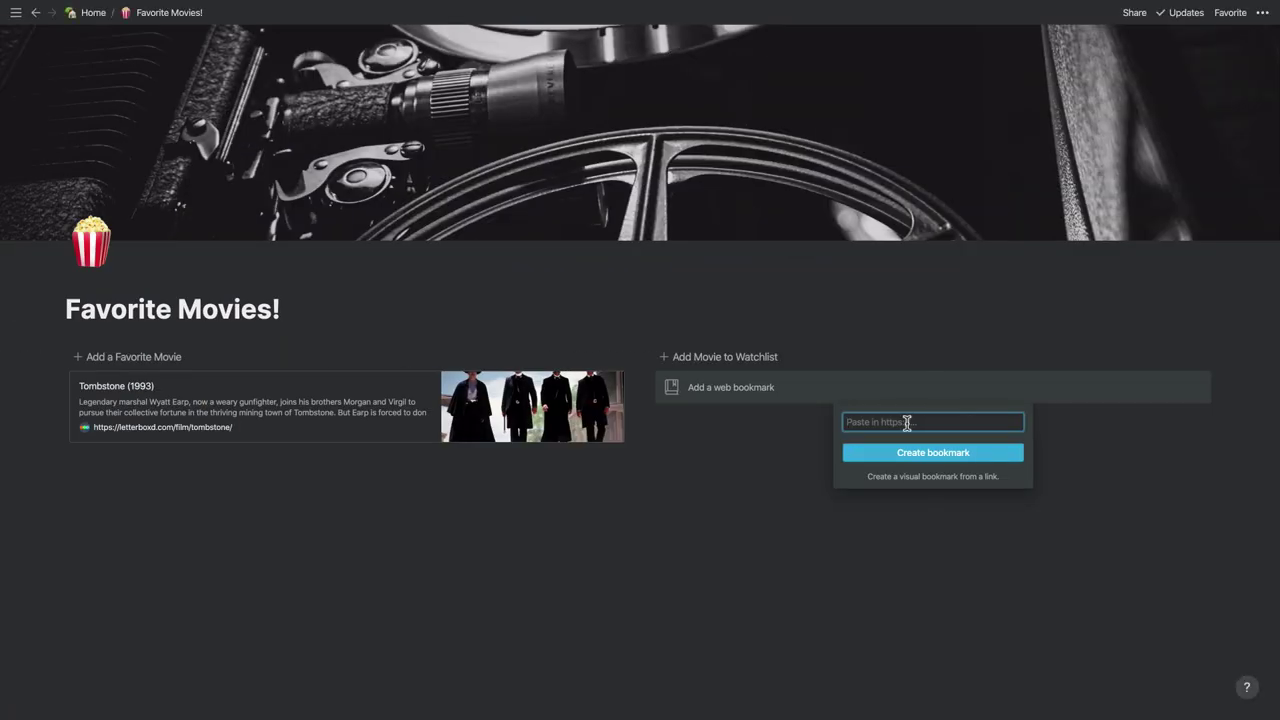
key(super+v)
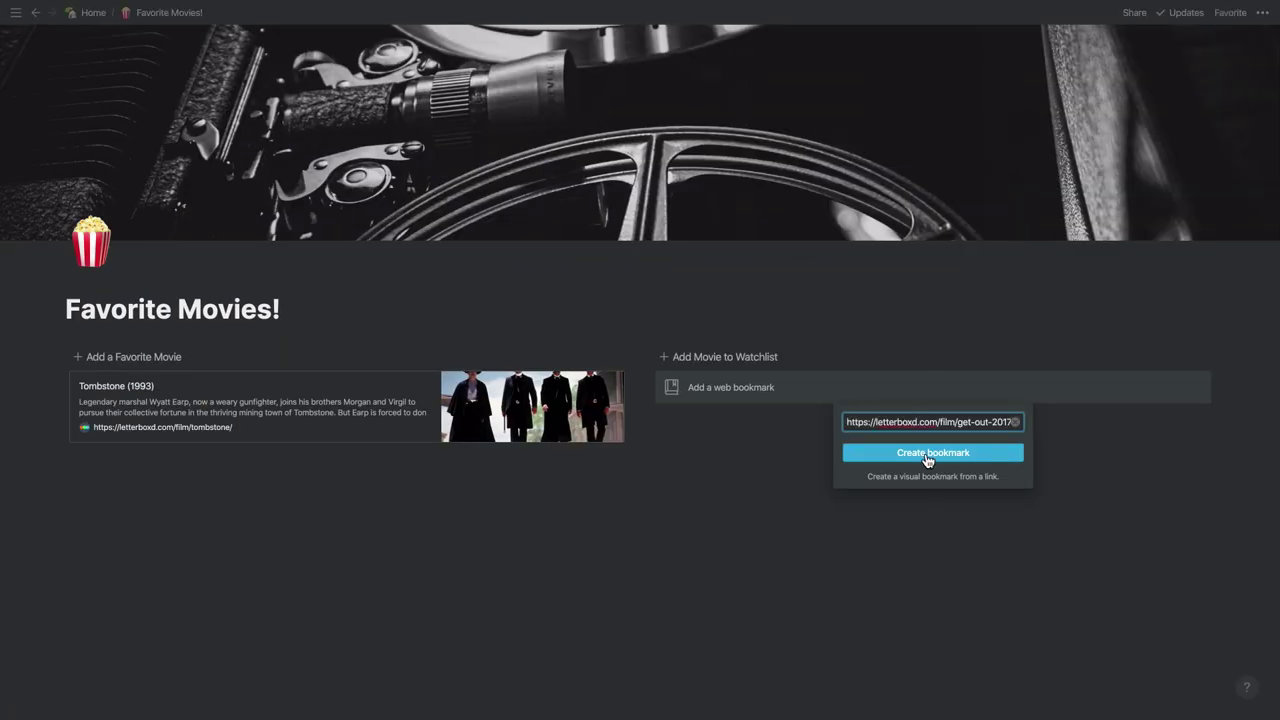
click(926, 456)
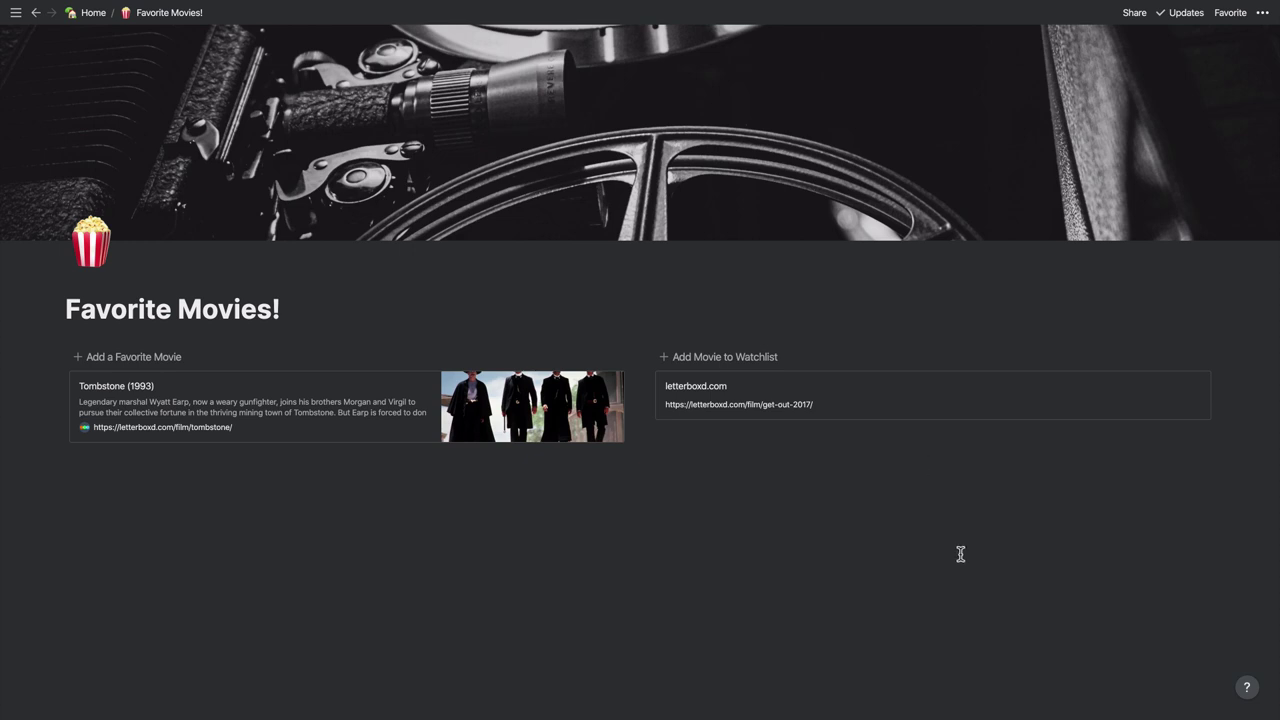